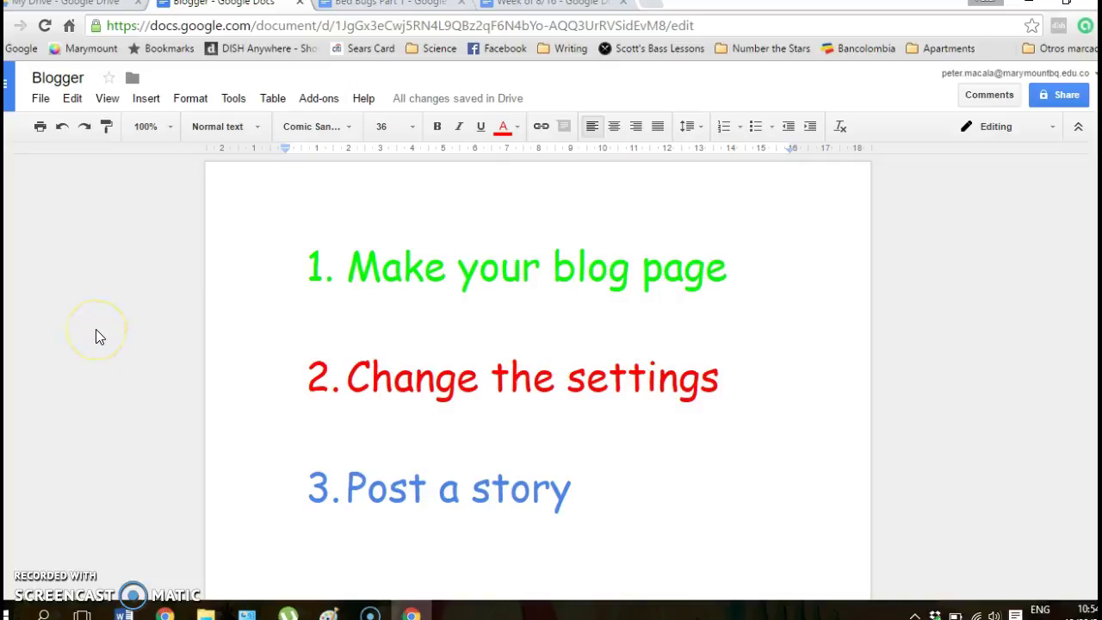
- Review the document's three tasks in order: making the blog page, changing the settings and posting a story
click(107, 309)
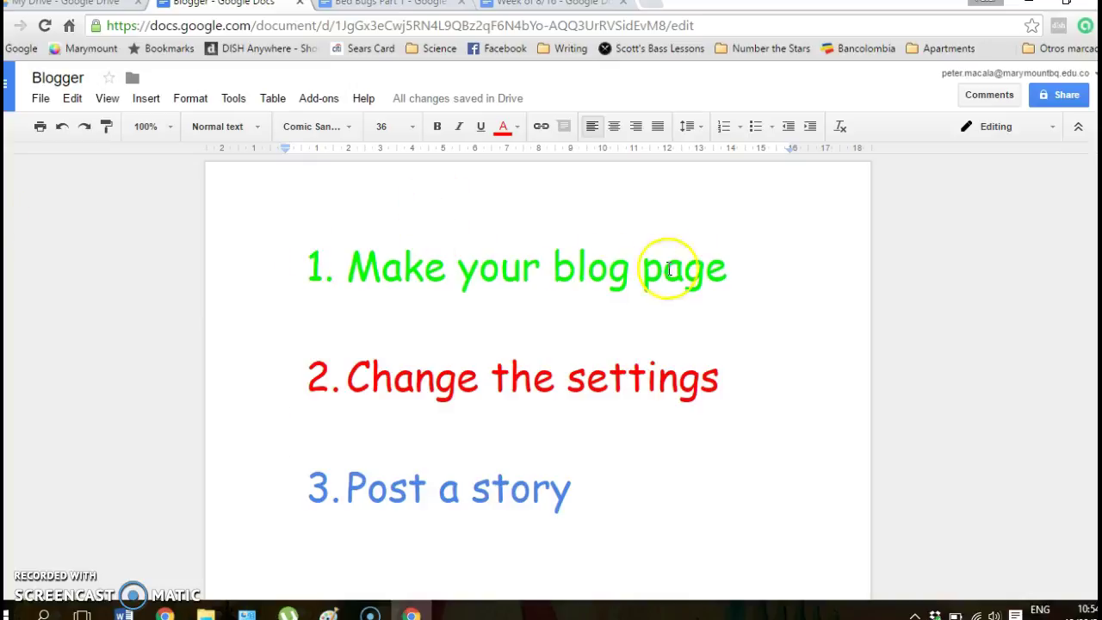
drag(786, 274, 252, 263)
click(683, 381)
mouse_move(749, 387)
mouse_down()
mouse_move(319, 382)
mouse_move(281, 392)
mouse_move(457, 379)
mouse_move(733, 396)
mouse_up()
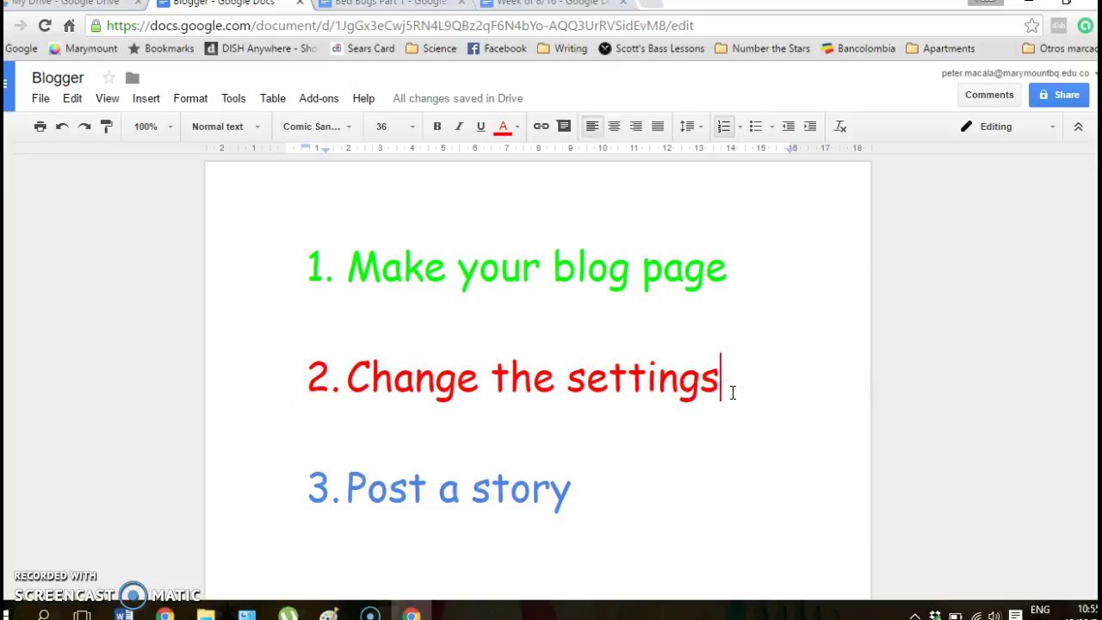
drag(585, 501, 249, 475)
click(295, 485)
double_click(624, 479)
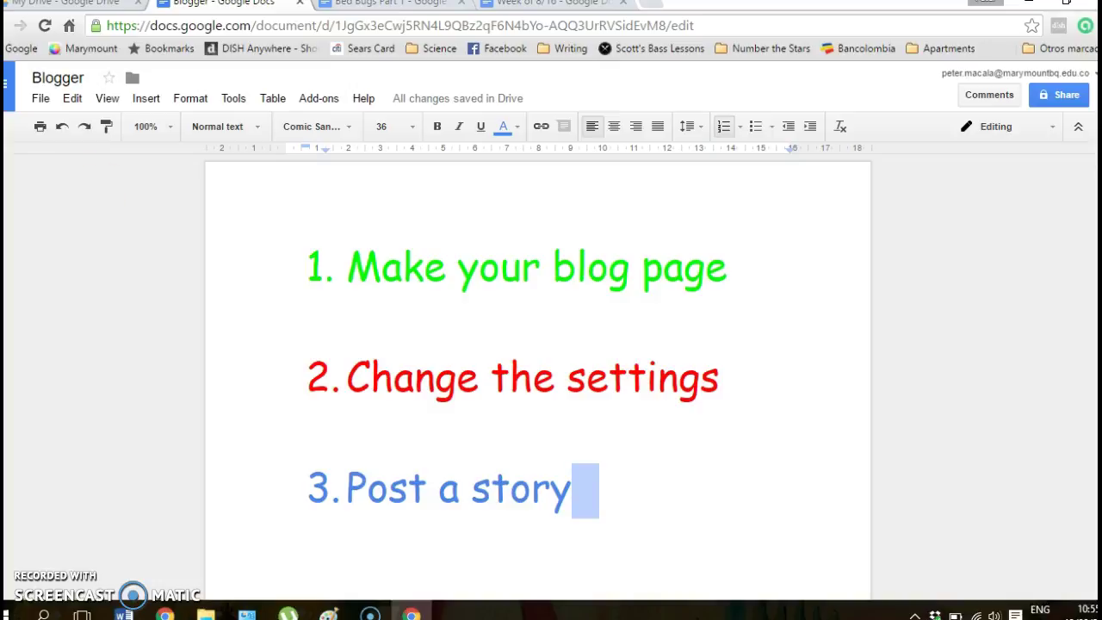
- Switch to the Bed Bugs Part 1 document and look at the story
click(376, 7)
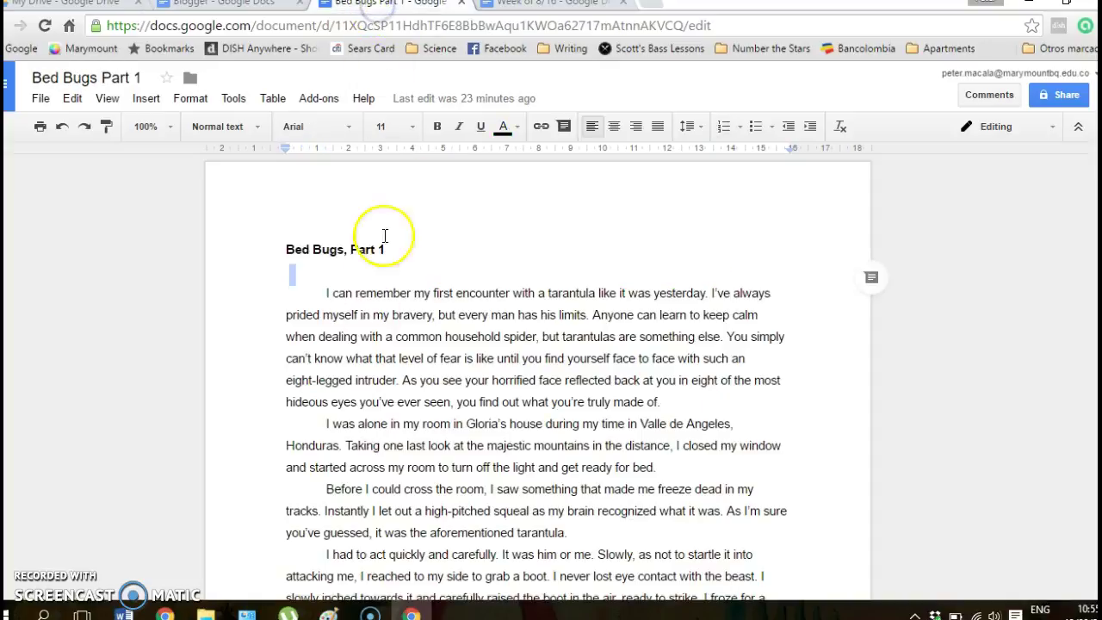
click(442, 188)
click(491, 192)
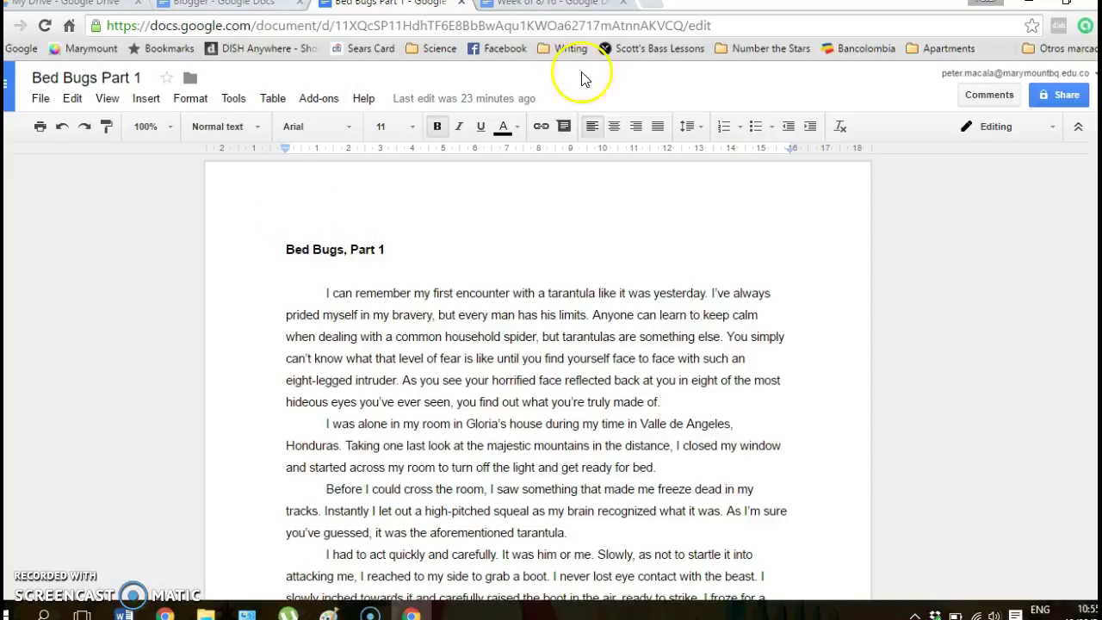
- Open blogger.com in a new browser tab
click(652, 8)
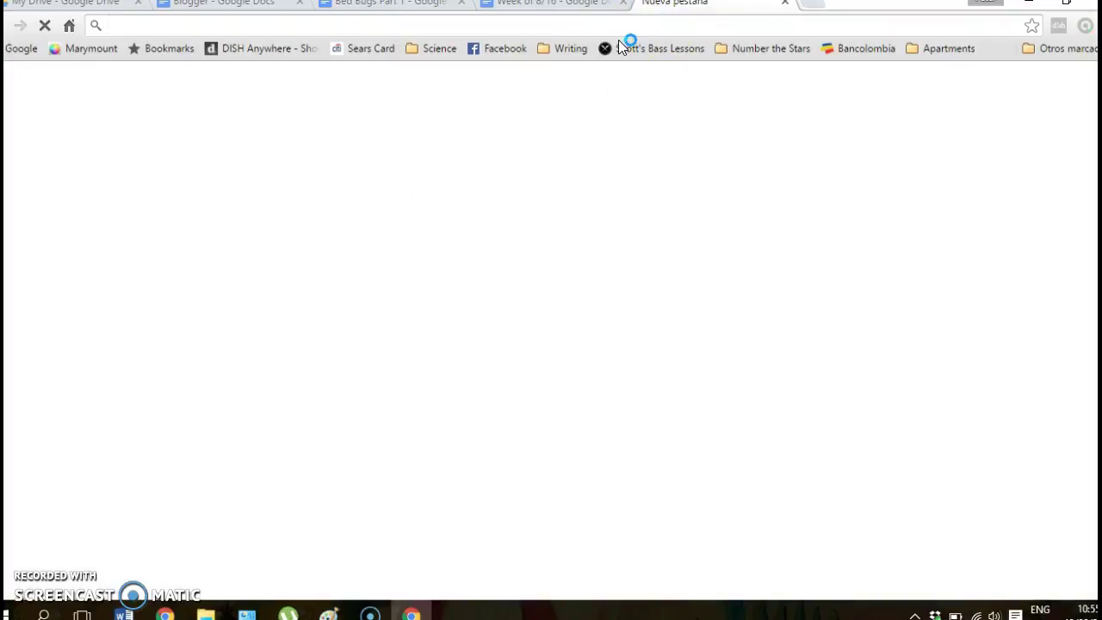
text(blogger.com)
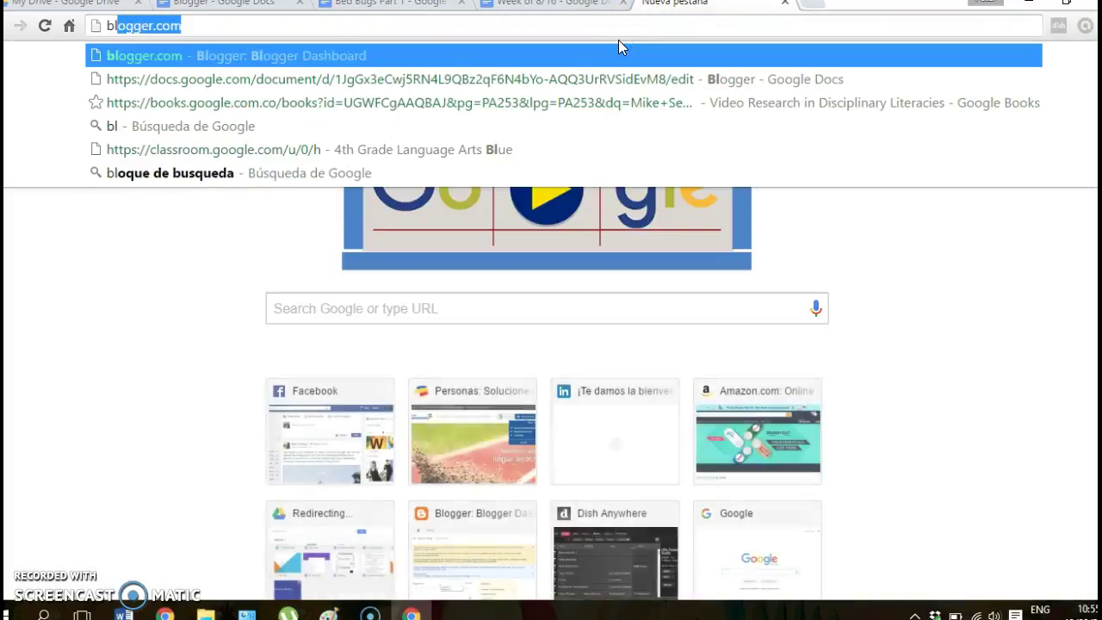
key(End)
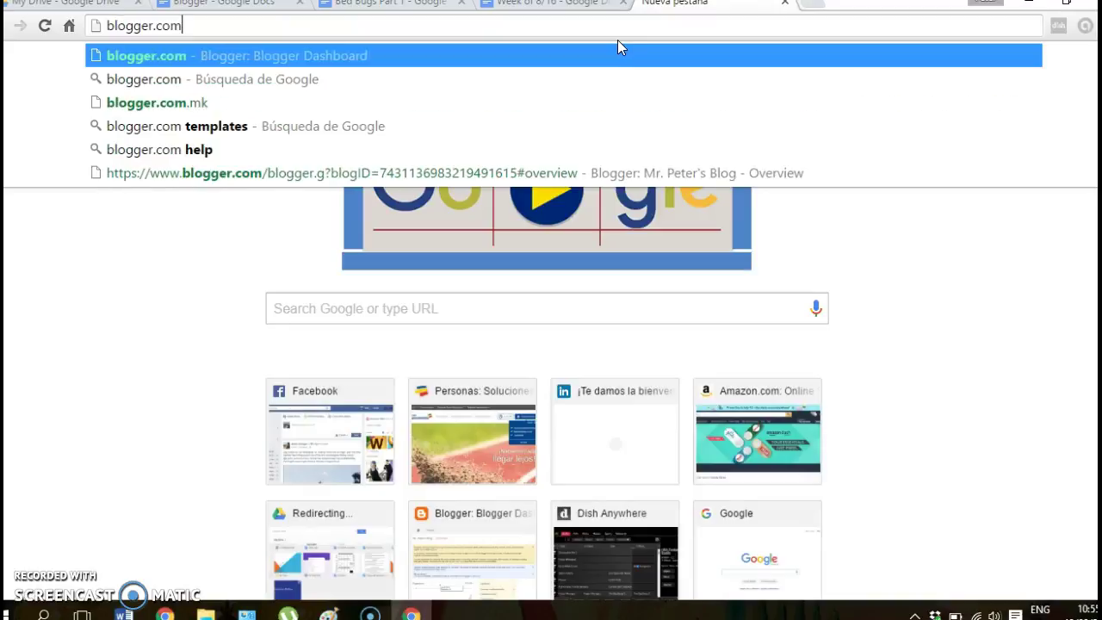
key(Return)
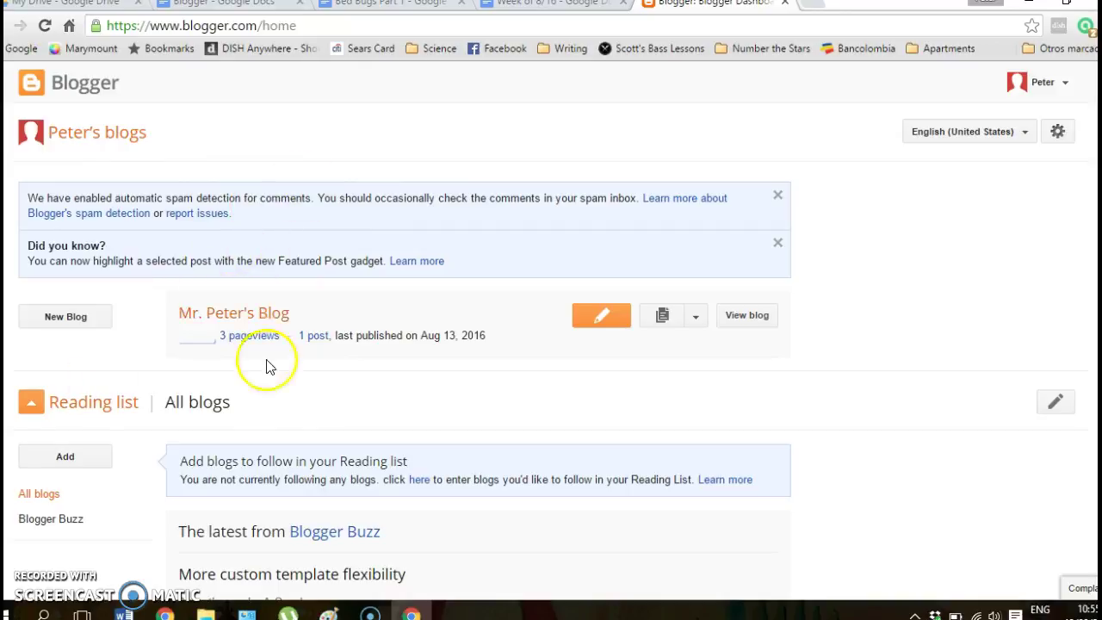
- Start a new blog titled with 4B, the teacher's first name and Test, and give it a matching blogspot.com address
click(49, 324)
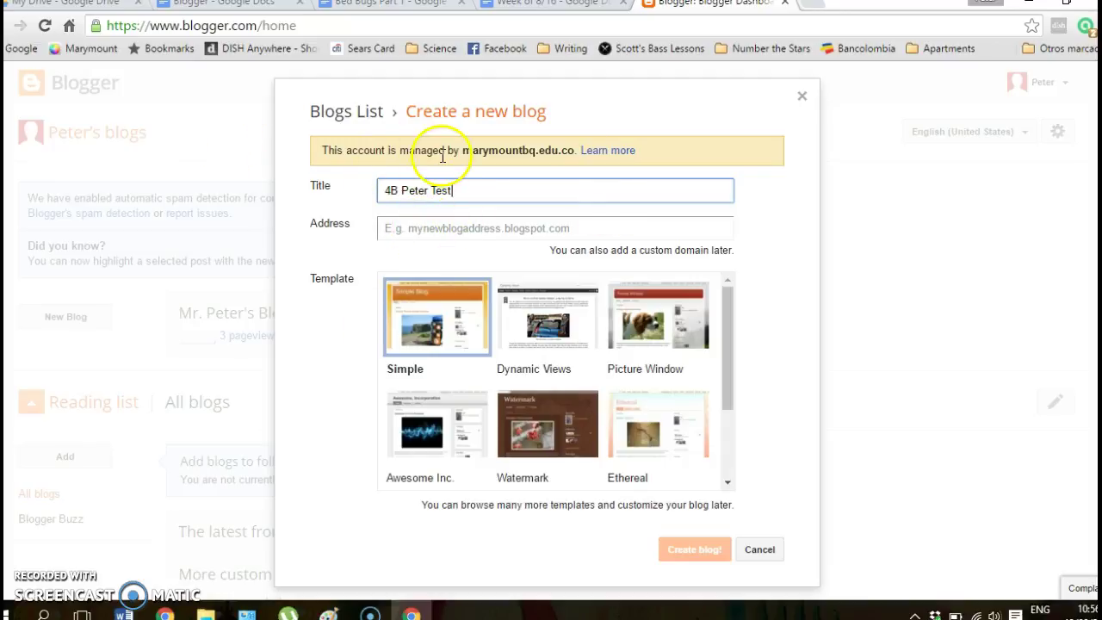
click(423, 226)
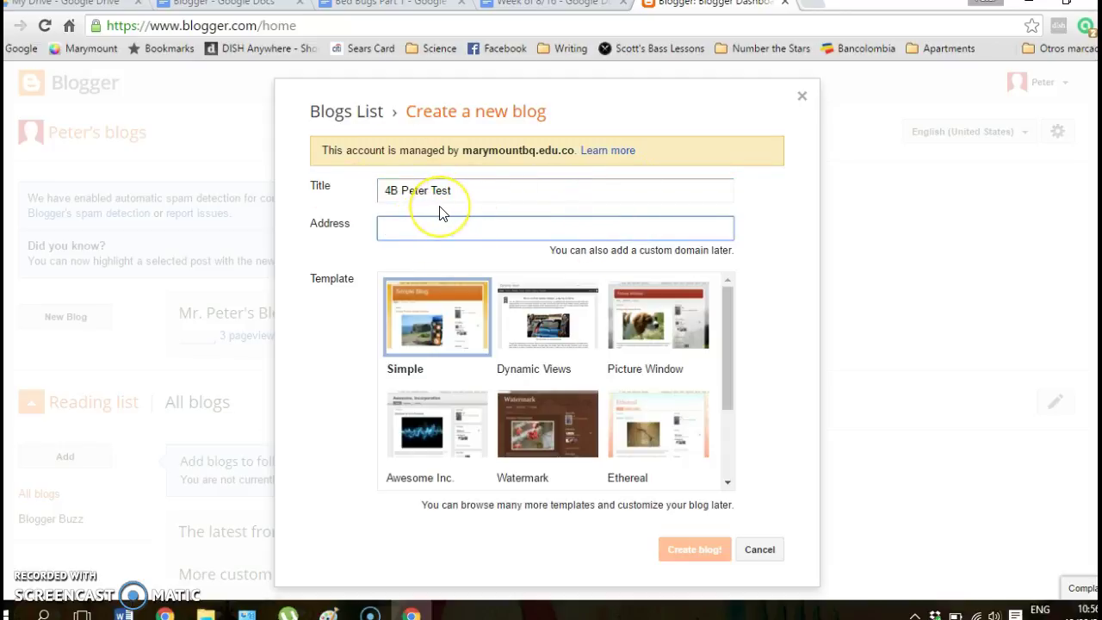
text(test)
key(BackSpace)
text(m)
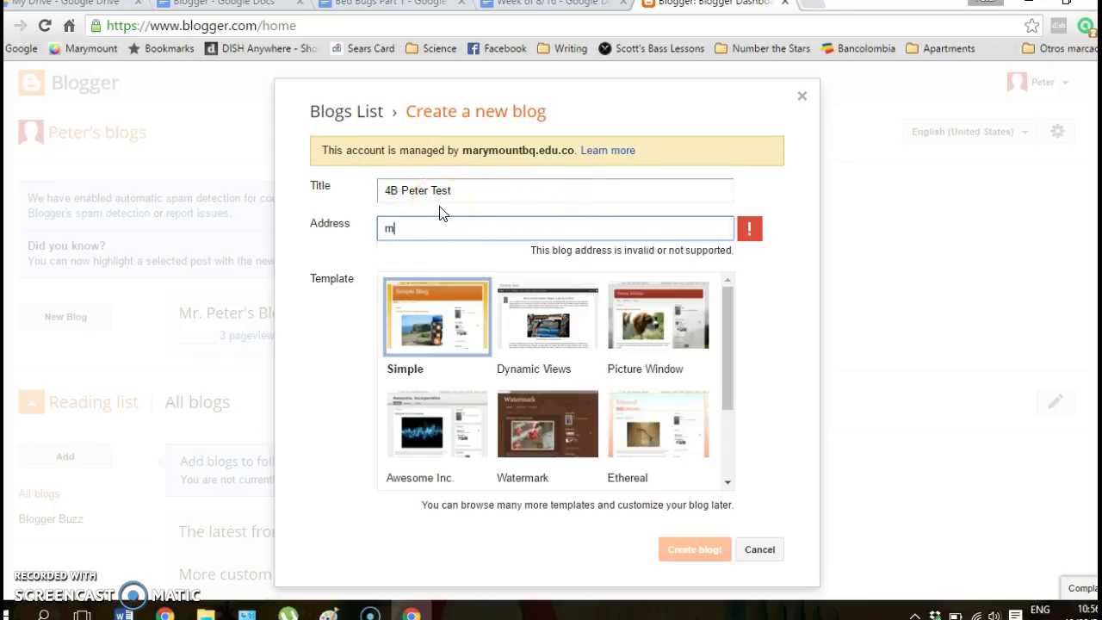
text(rpetertest)
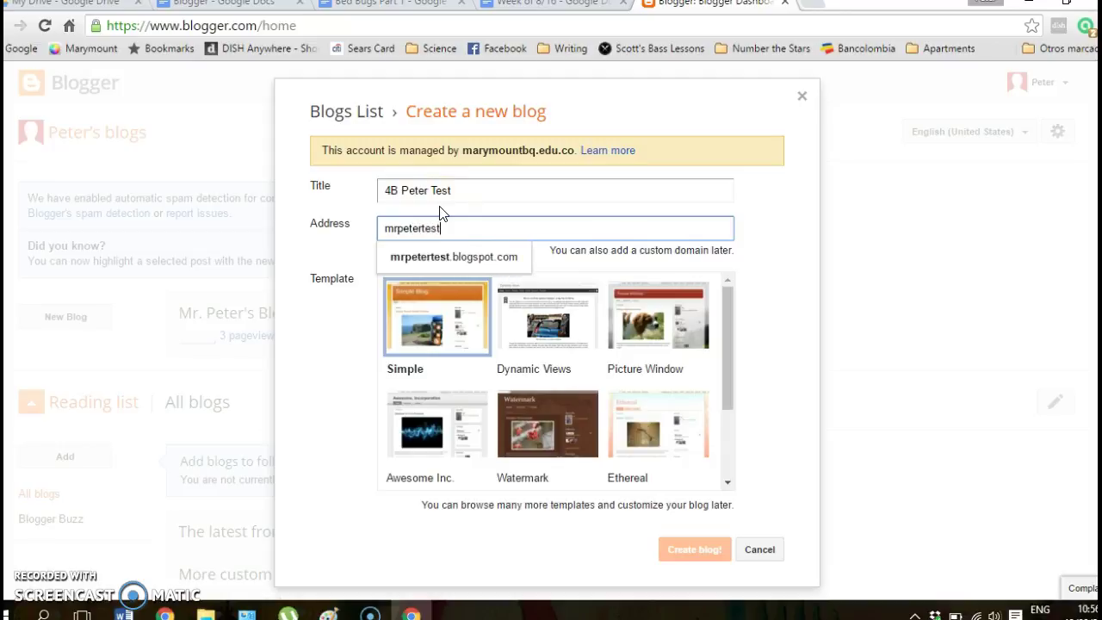
click(480, 256)
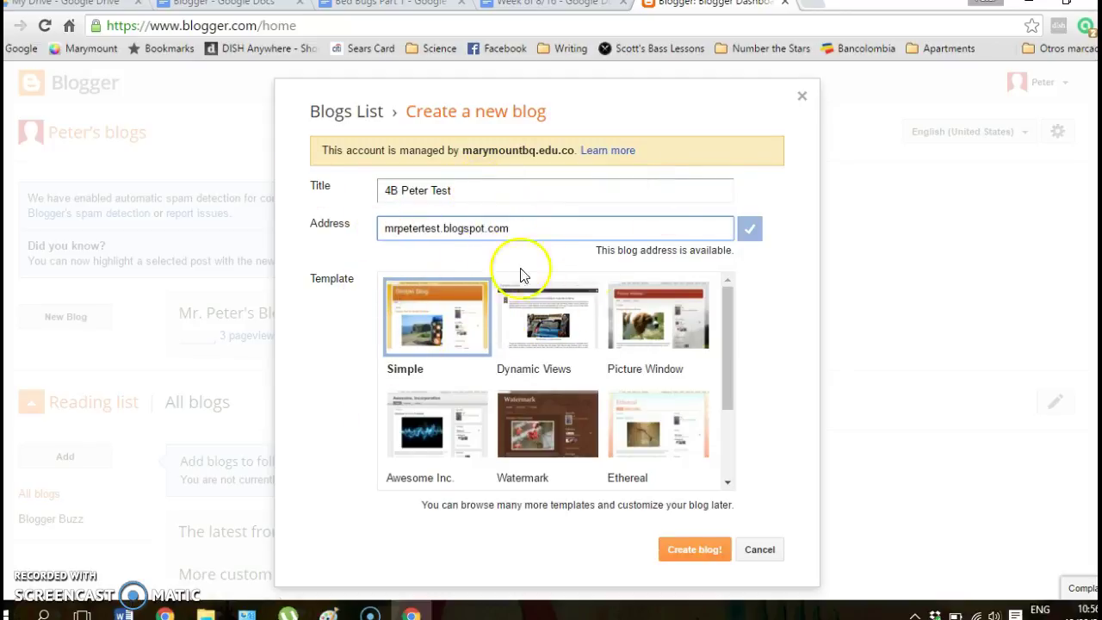
- Browse the available templates, choose Picture Window for the new blog, and create the blog
scroll(536, 382, down, 2)
scroll(525, 361, up, 2)
scroll(522, 327, down, 2)
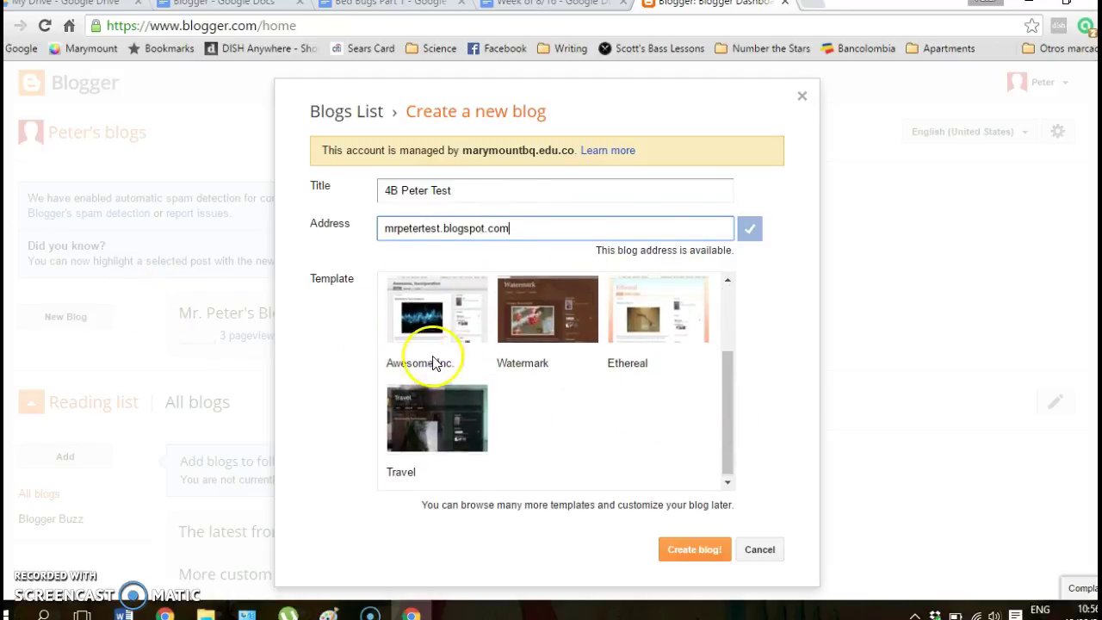
scroll(525, 368, up, 2)
click(661, 303)
click(686, 550)
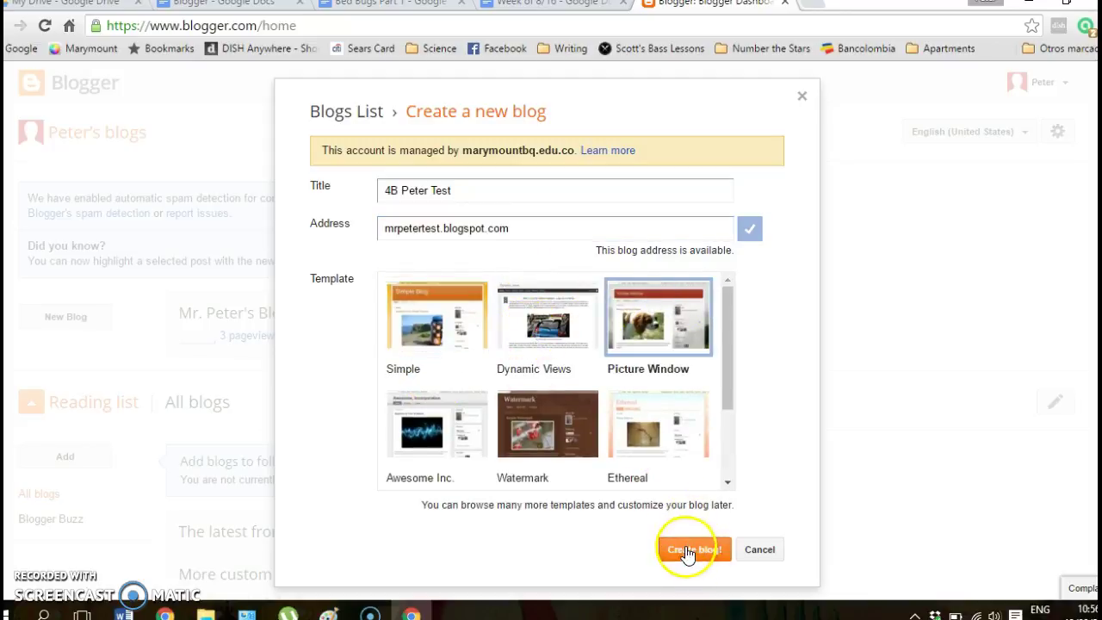
scroll(538, 344, down, 2)
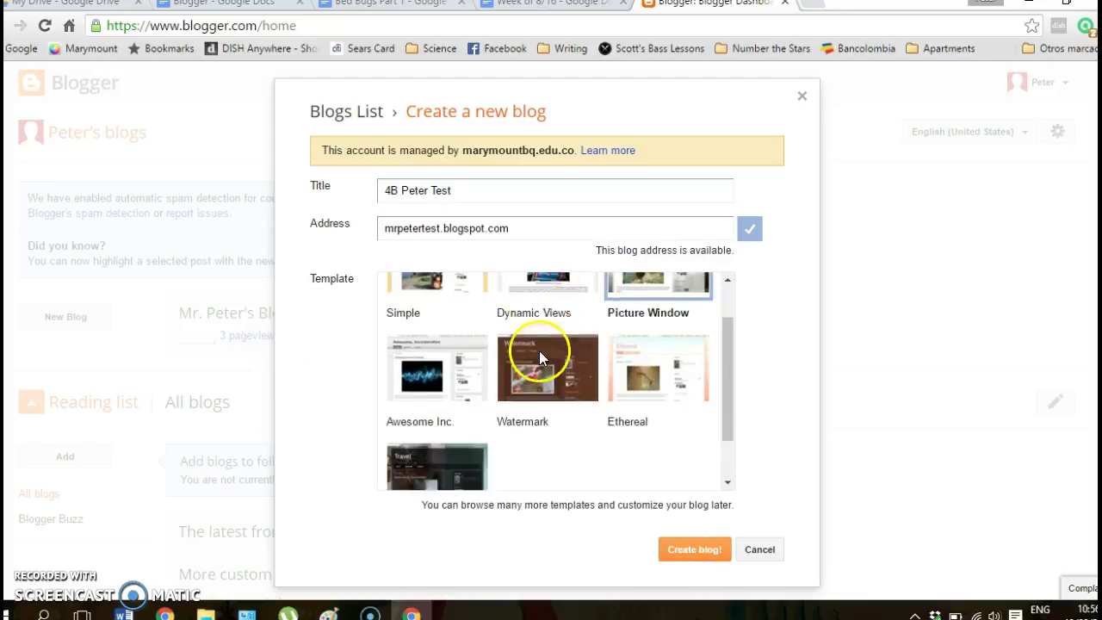
scroll(577, 358, up, 2)
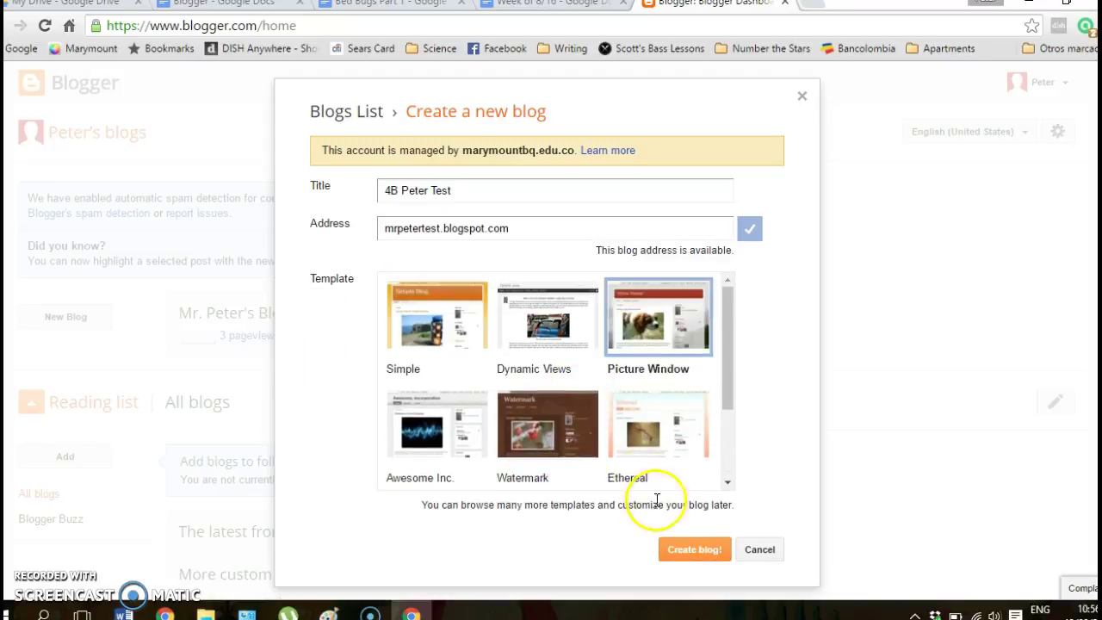
click(693, 550)
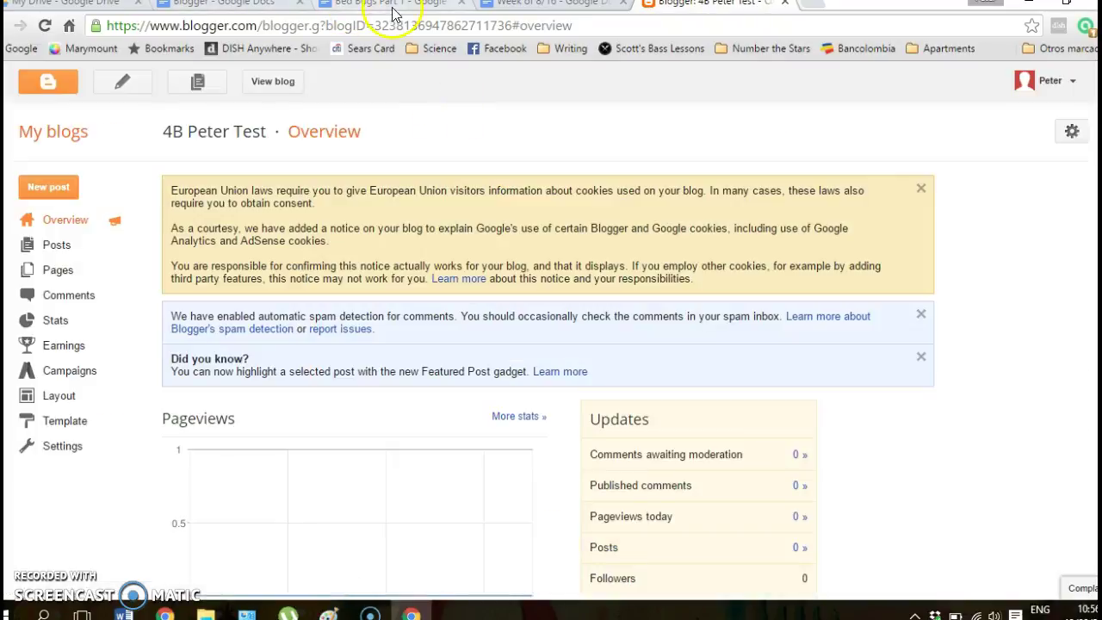
- Return to the Blogger outline document and highlight its first two tasks, making the blog page and changing the settings
click(222, 4)
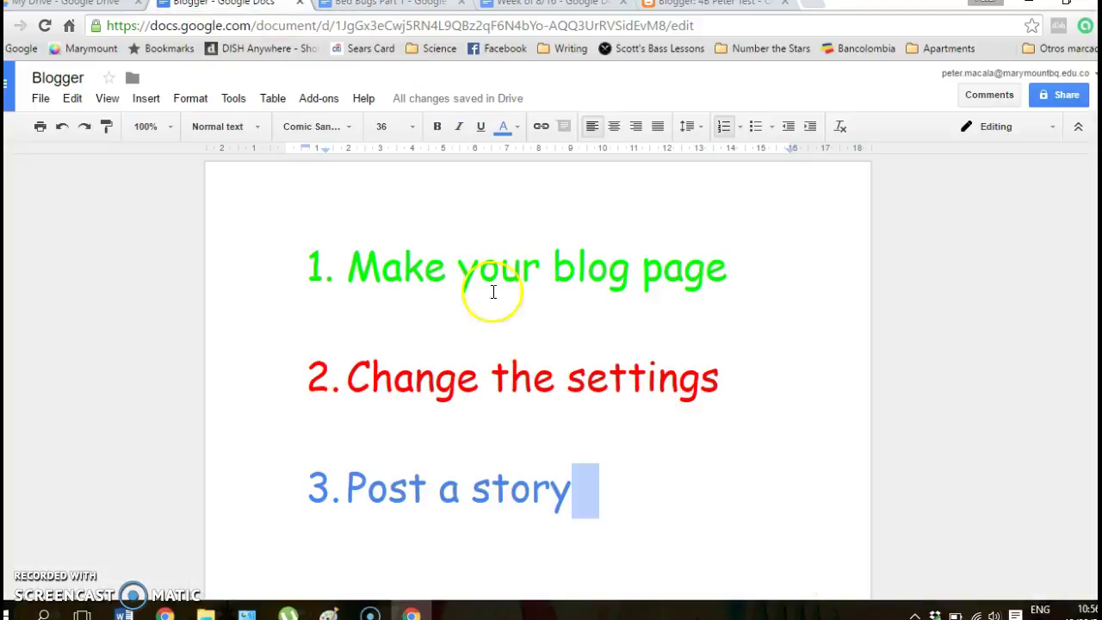
click(739, 265)
drag(747, 267, 297, 270)
click(462, 372)
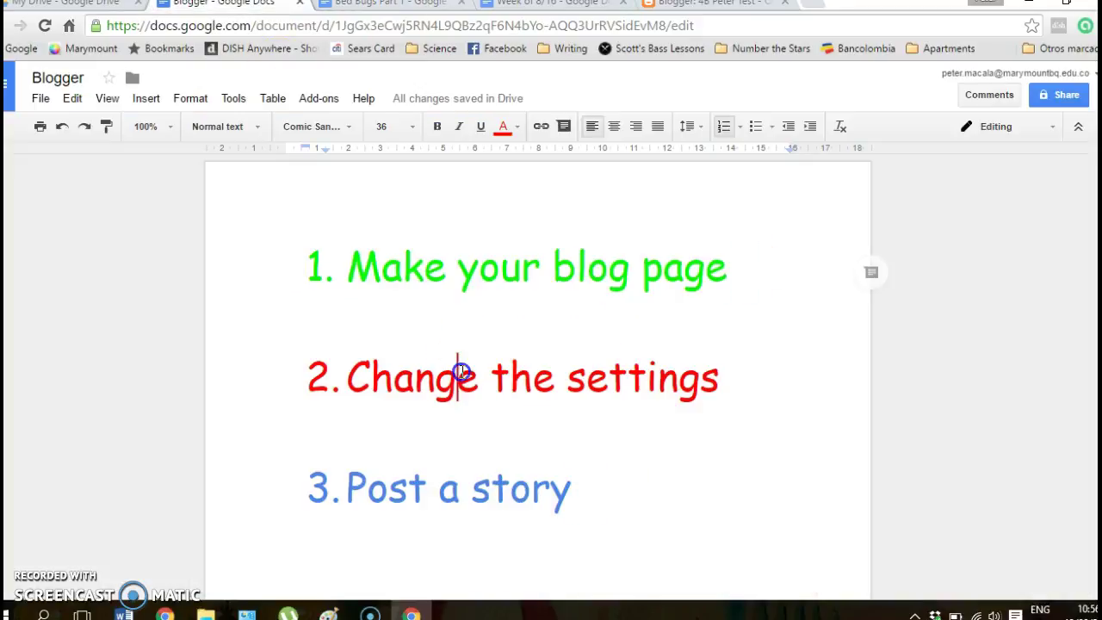
click(723, 382)
drag(726, 383, 223, 375)
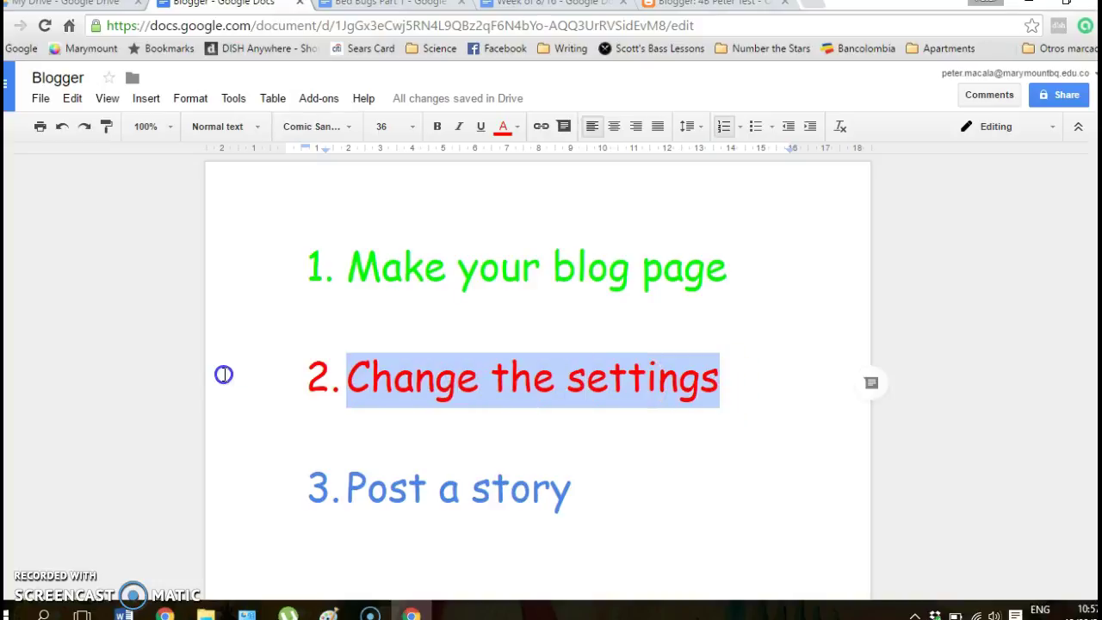
- Switch back to the new blog in Blogger and open its Basic settings
click(714, 6)
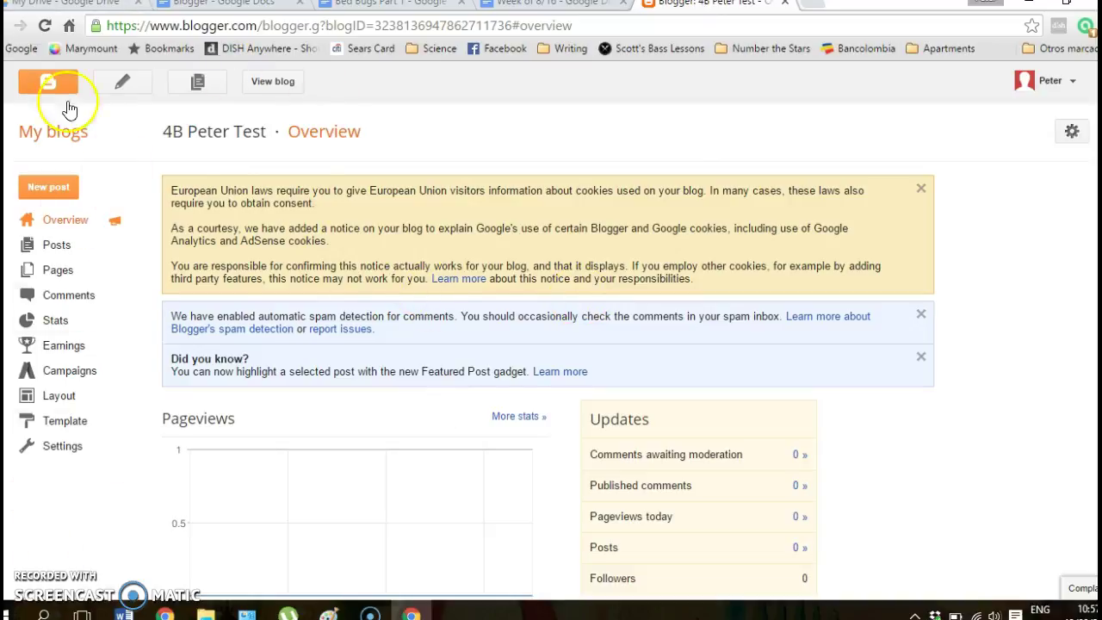
click(62, 446)
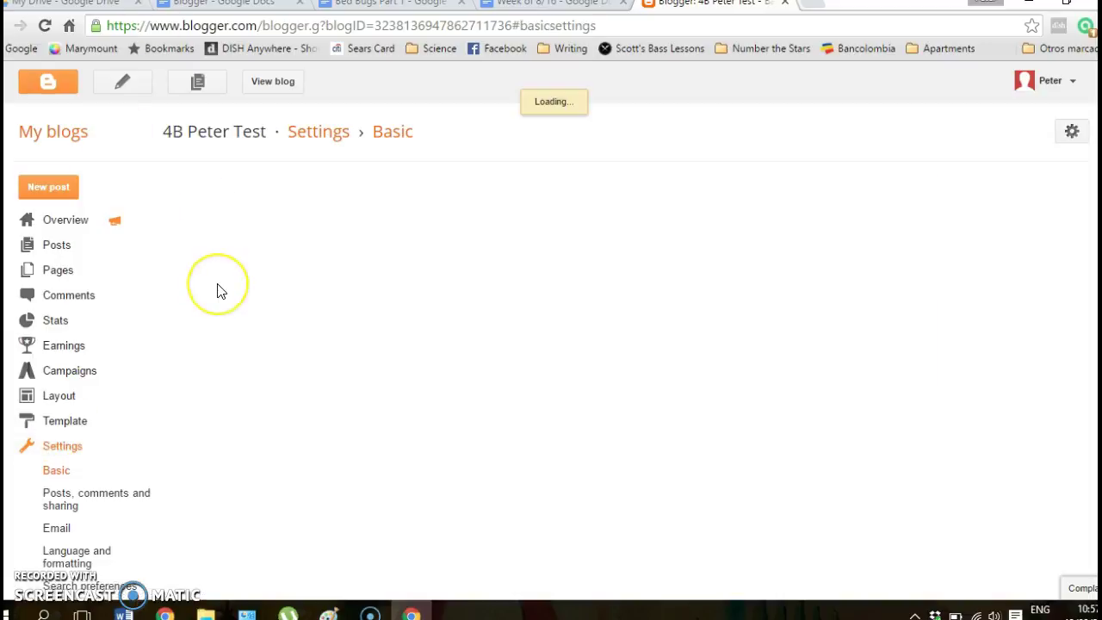
scroll(217, 285, down, 1)
scroll(258, 275, down, 1)
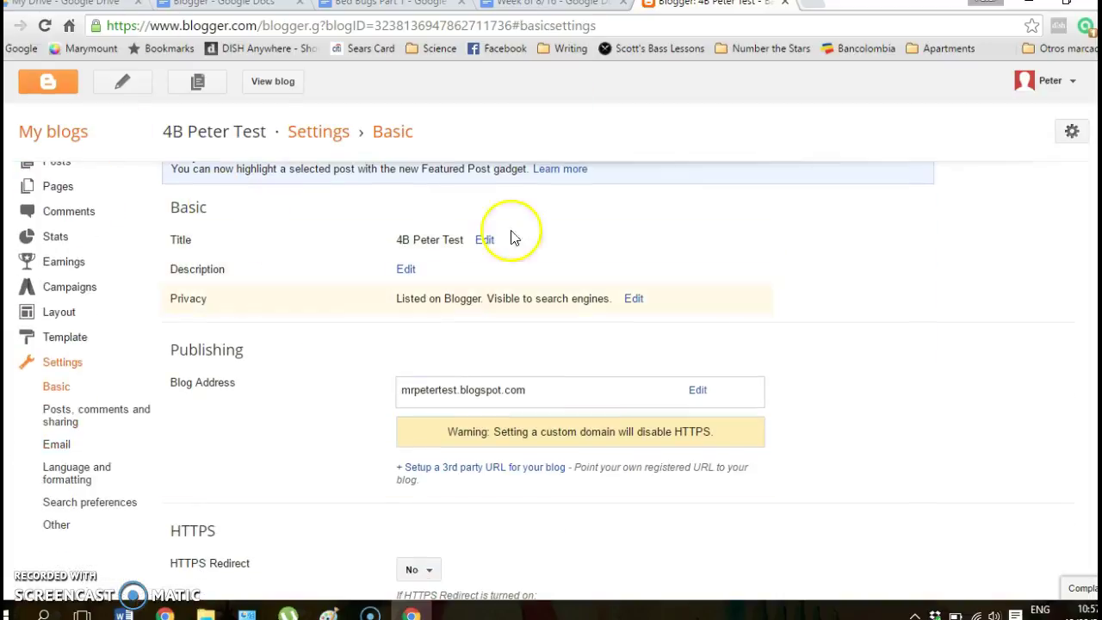
scroll(301, 254, down, 1)
scroll(302, 254, up, 2)
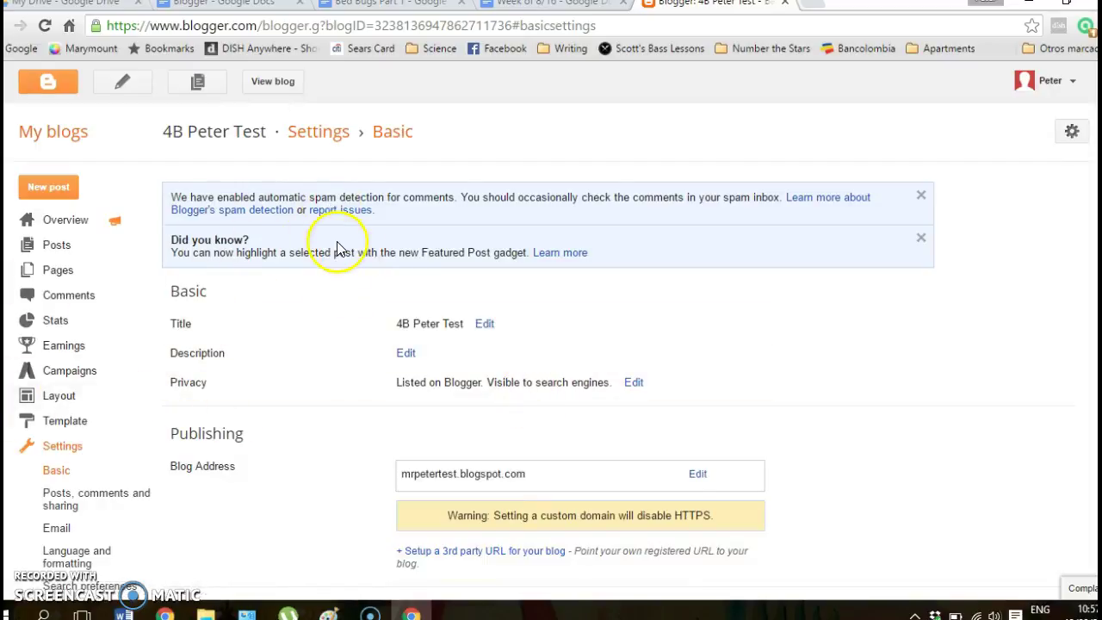
- Try to invite a blog author in the Permissions section by entering the author's school e-mail address
scroll(337, 247, down, 4)
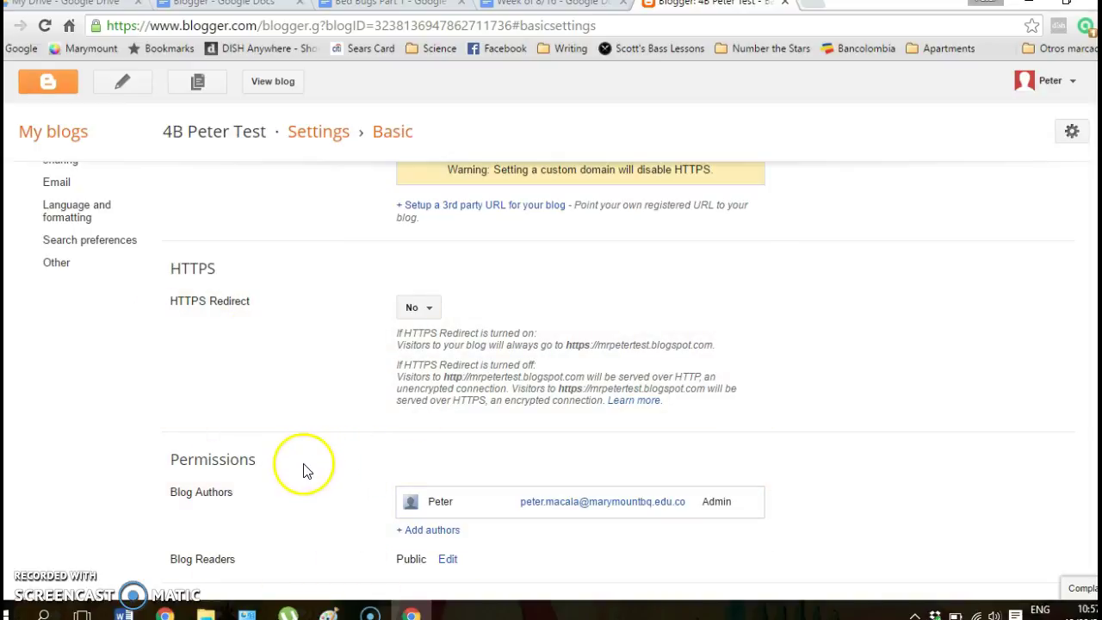
click(424, 530)
scroll(300, 425, down, 2)
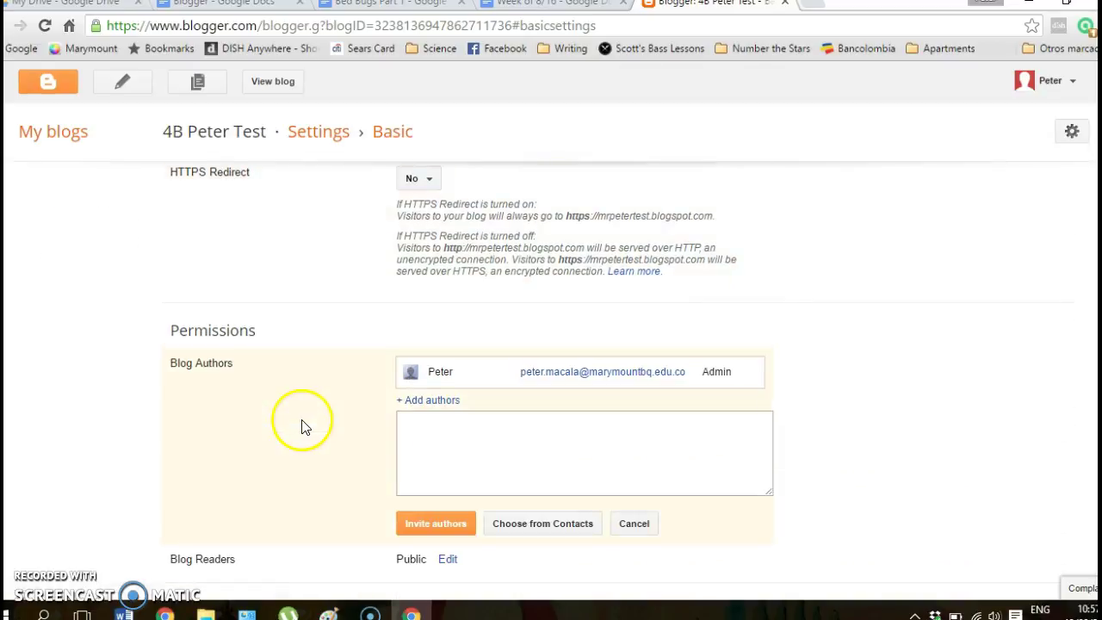
click(408, 425)
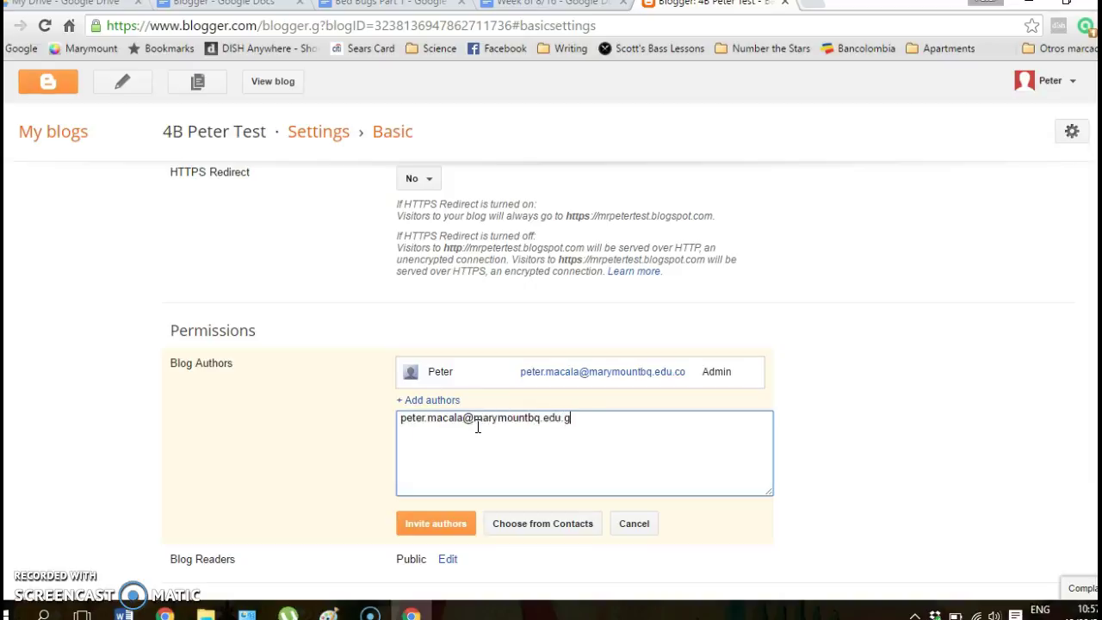
click(437, 524)
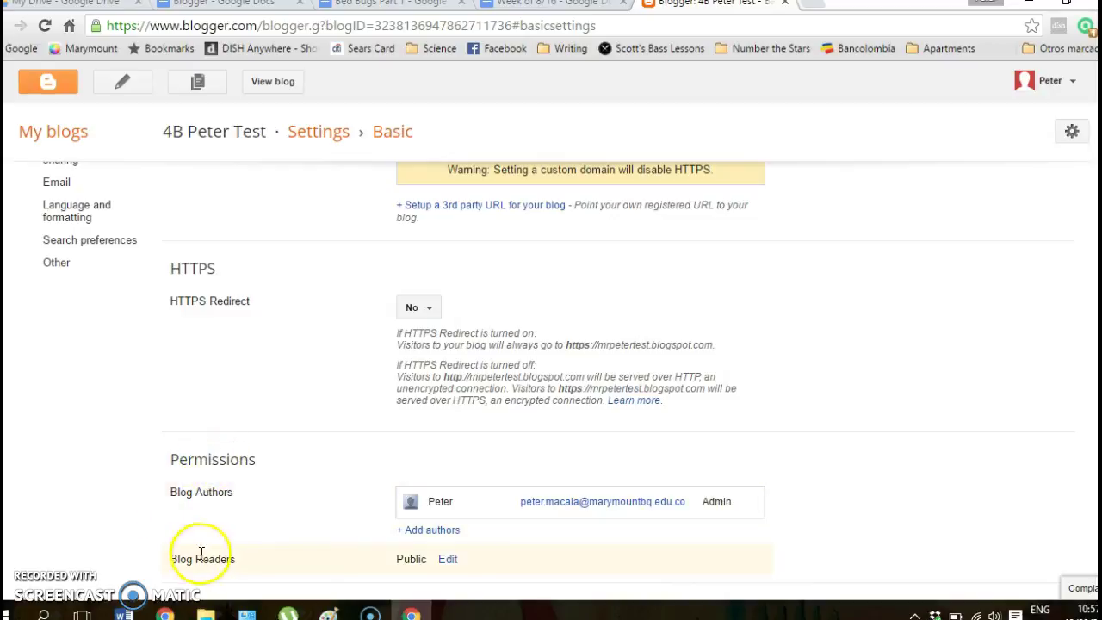
- Restrict the blog readers to "Private - Only these readers" and save the change
click(446, 559)
scroll(401, 460, down, 2)
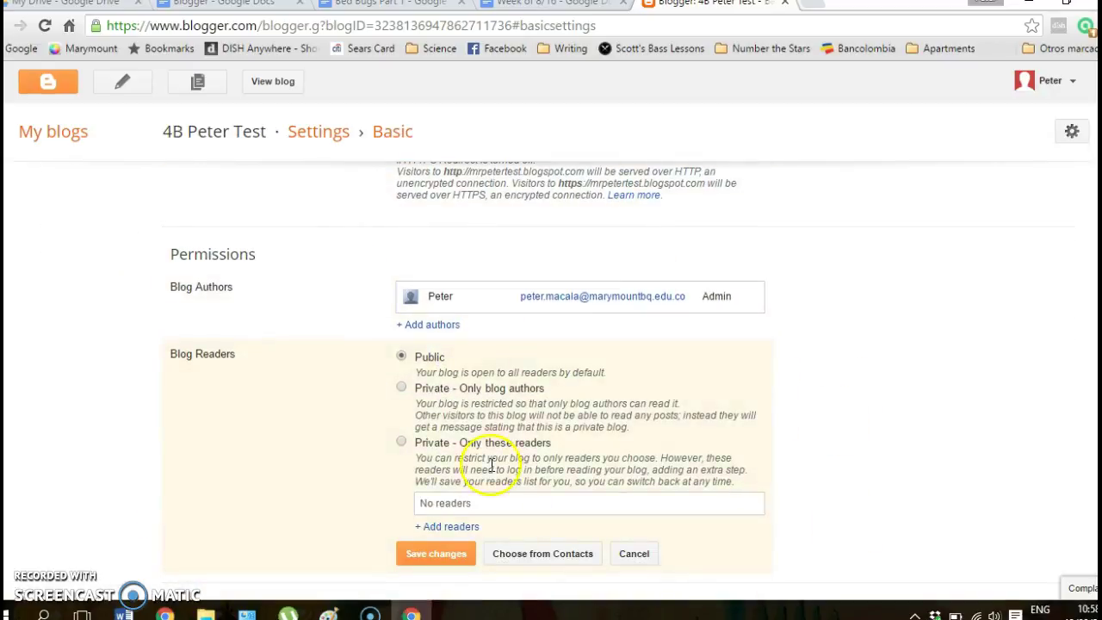
click(401, 443)
click(463, 545)
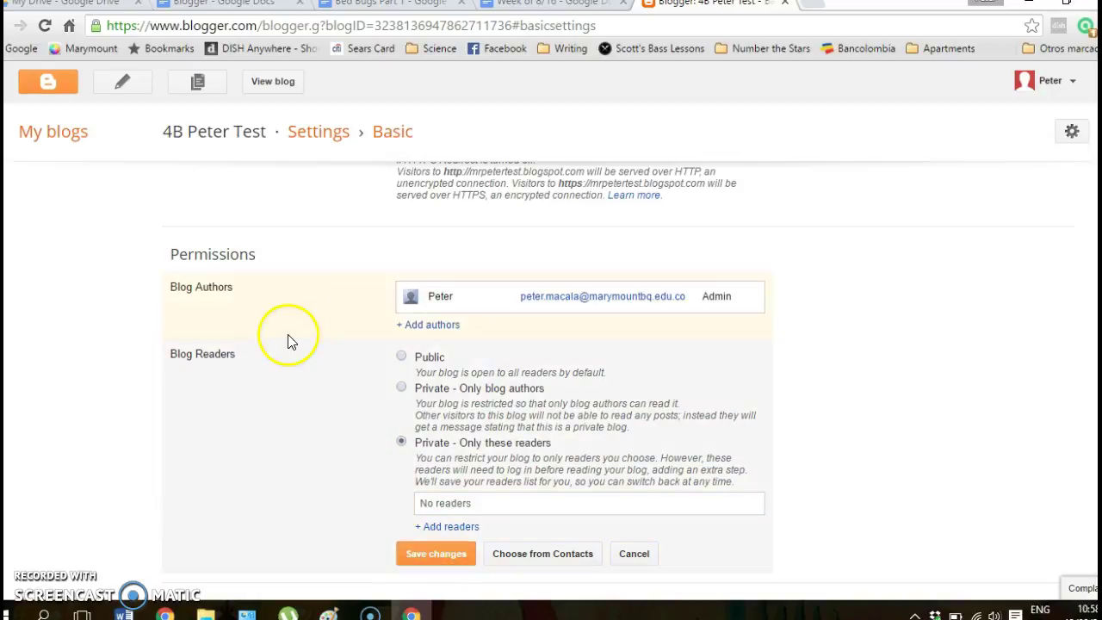
scroll(279, 342, up, 2)
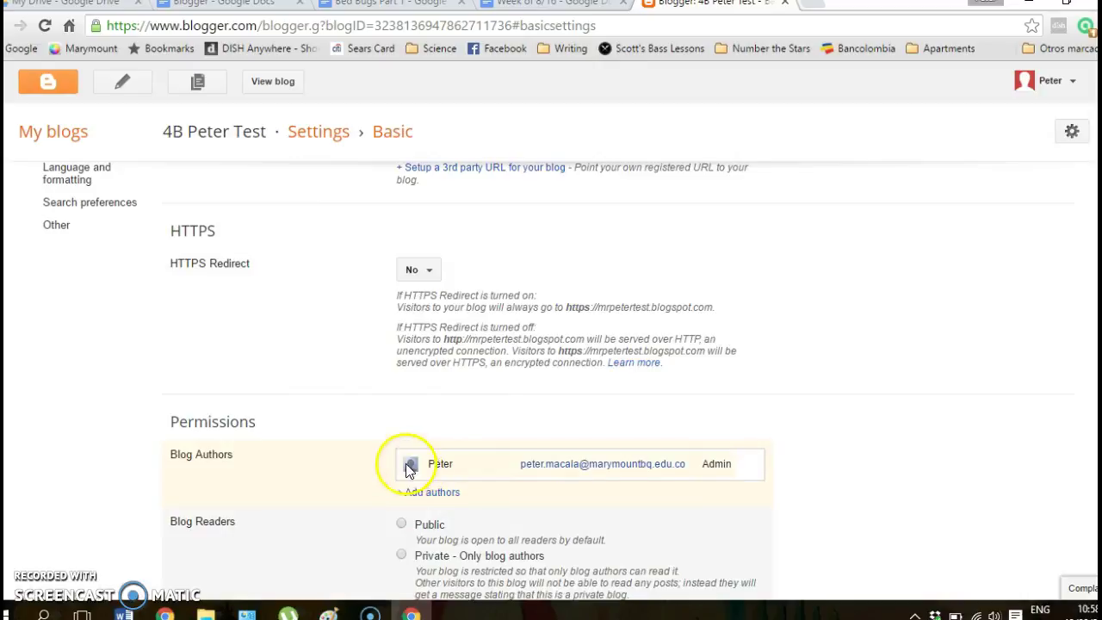
scroll(409, 476, down, 2)
click(401, 440)
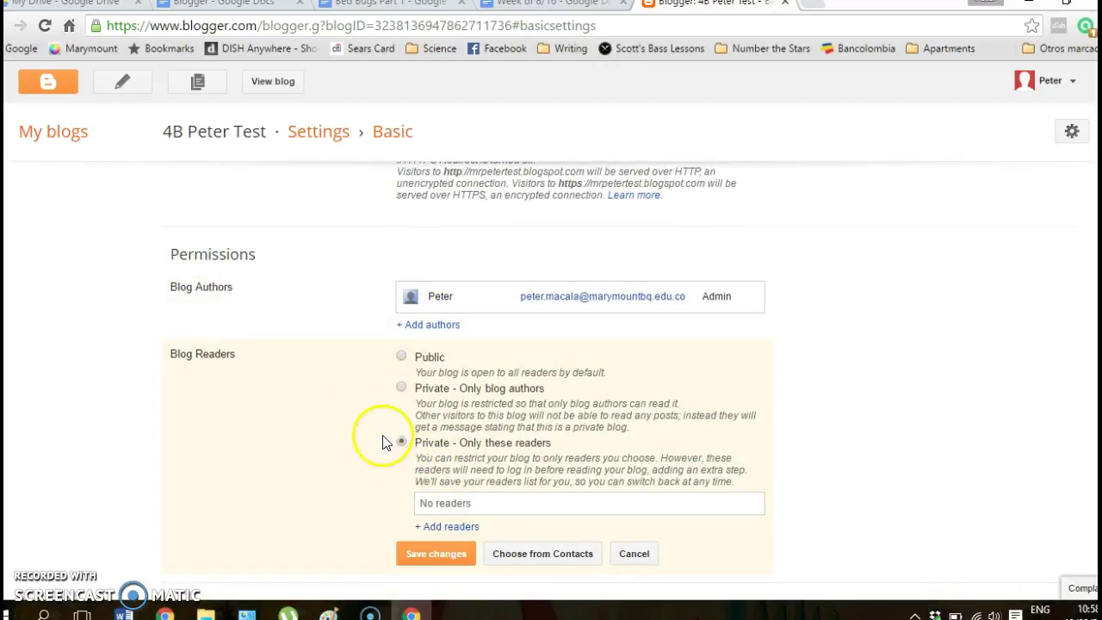
click(441, 555)
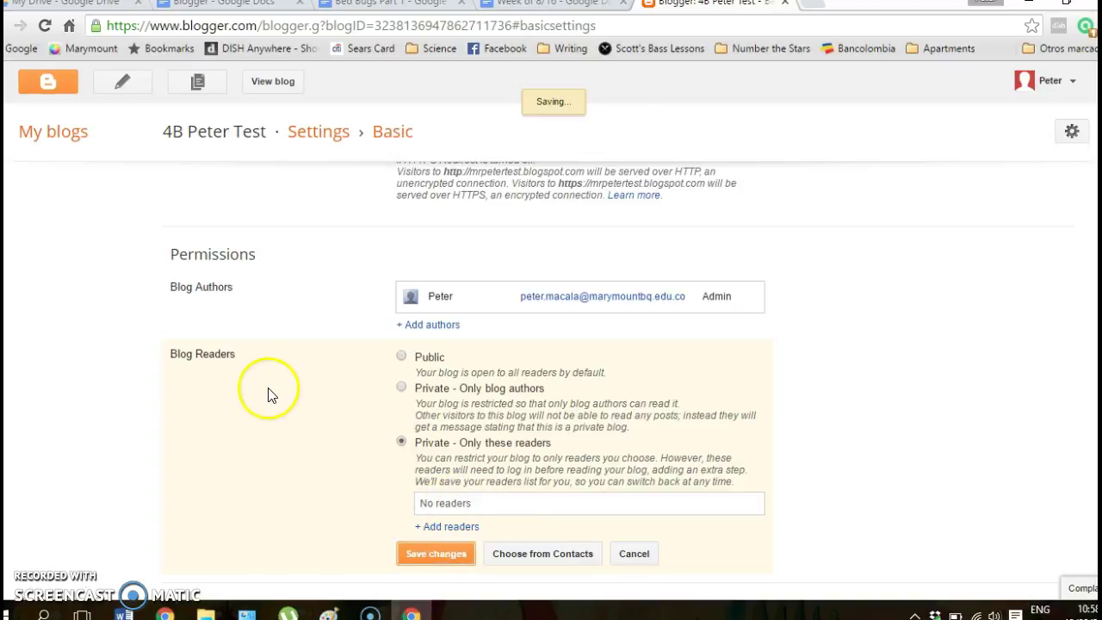
- Return to the Blogger outline document and highlight the tasks "Change the settings" and "Post a story"
scroll(268, 395, up, 8)
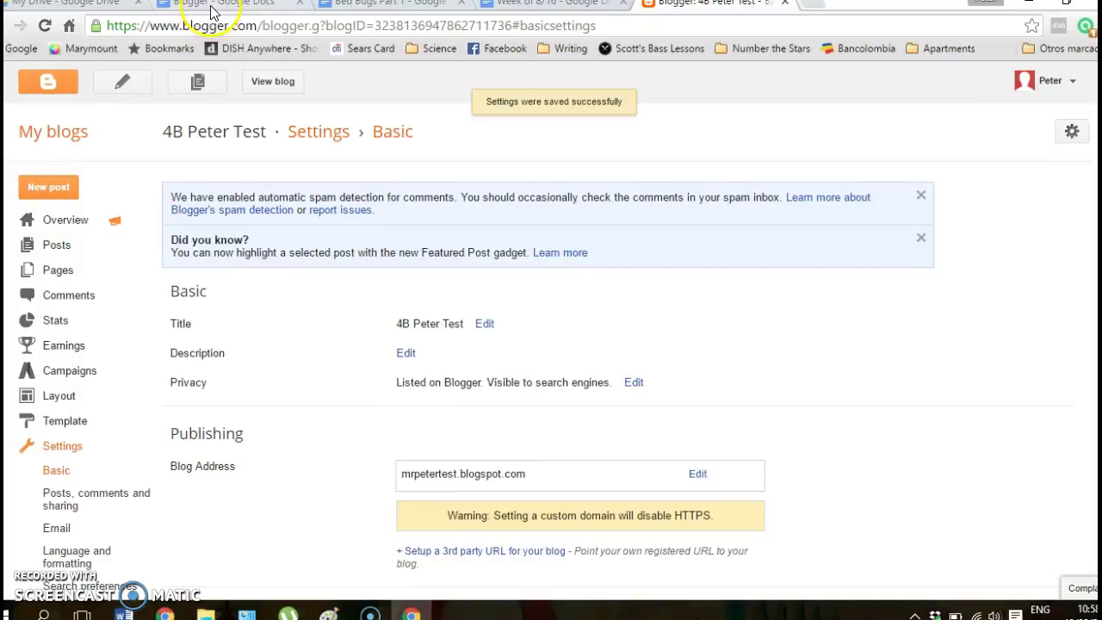
click(212, 12)
click(570, 378)
click(736, 384)
drag(734, 383, 293, 387)
click(421, 473)
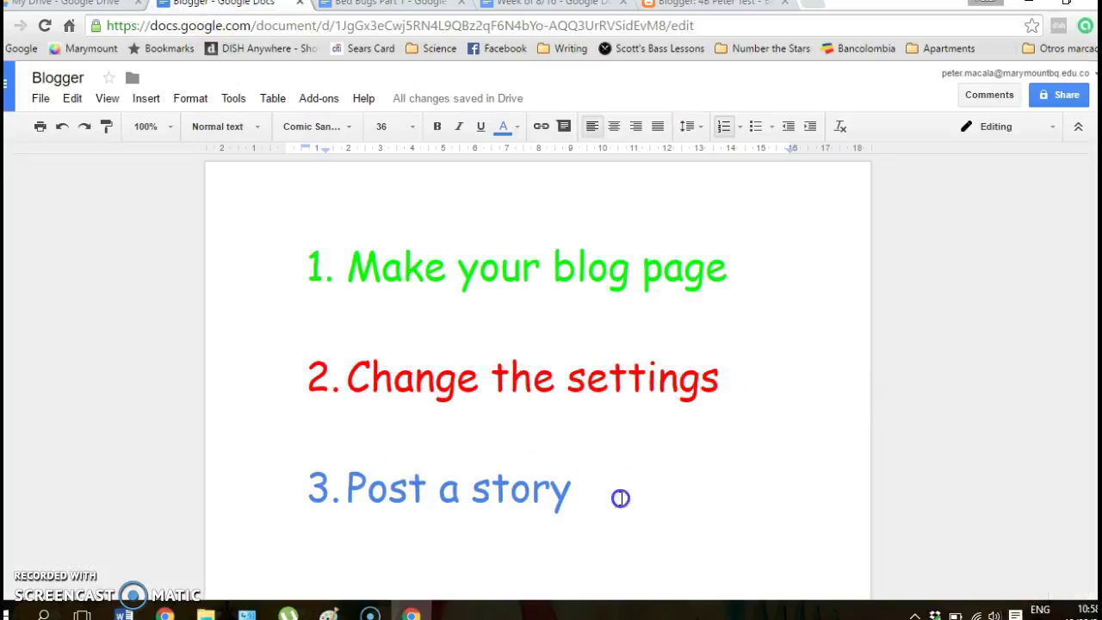
drag(621, 501, 284, 485)
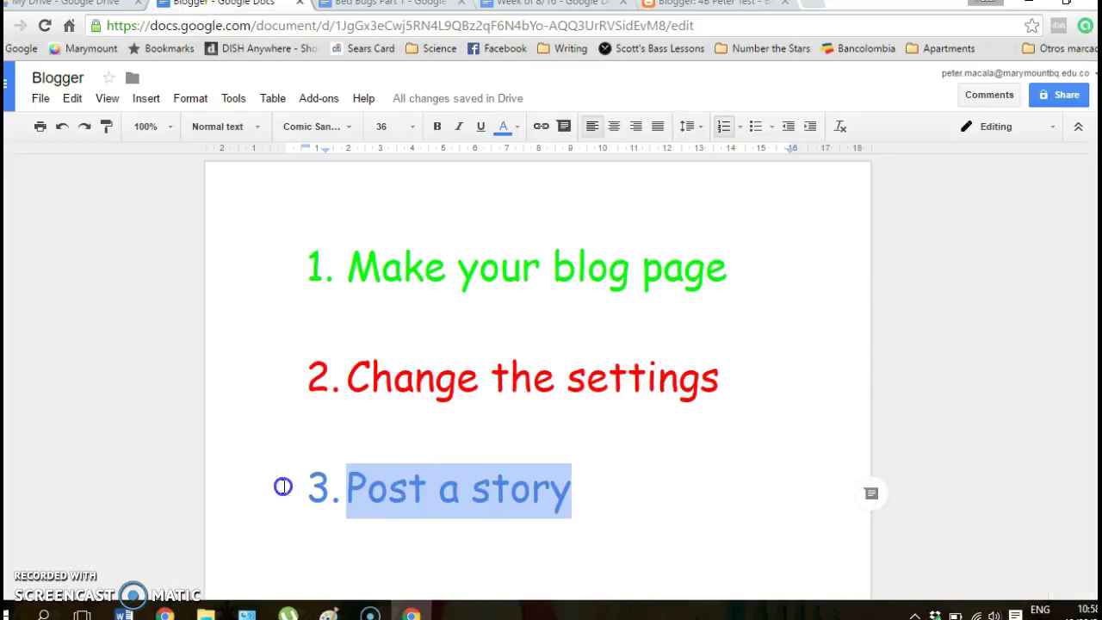
- Switch to the Bed Bugs Part 1 document and copy the entire story, including its heading
click(392, 7)
drag(285, 249, 686, 372)
right_click(462, 226)
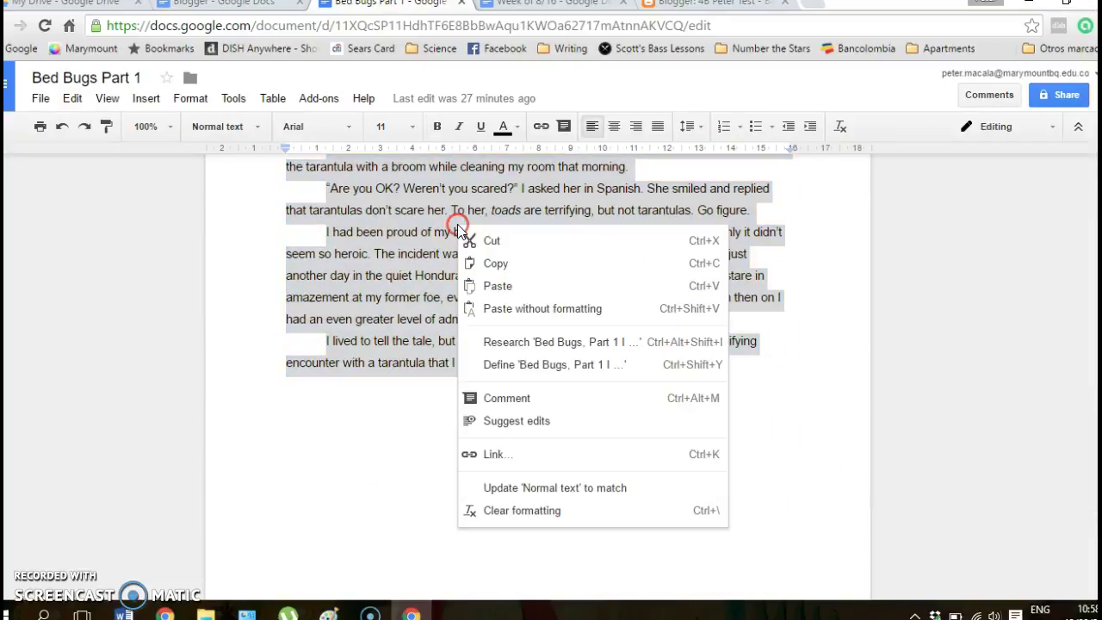
click(503, 264)
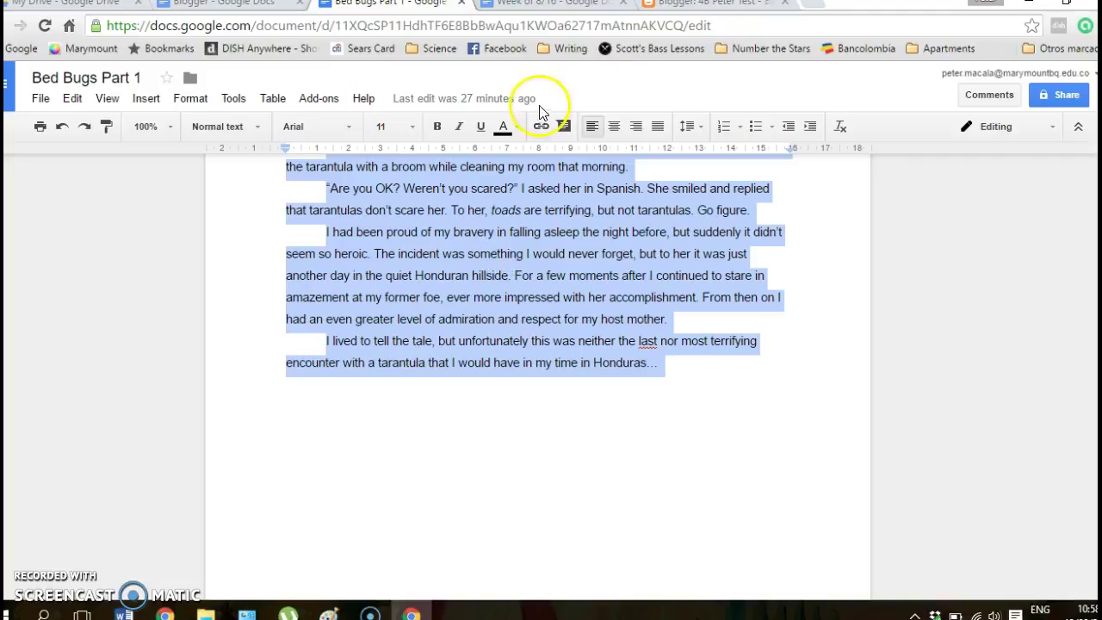
- Switch back to Blogger, start a new post and paste the copied story into its body
click(715, 14)
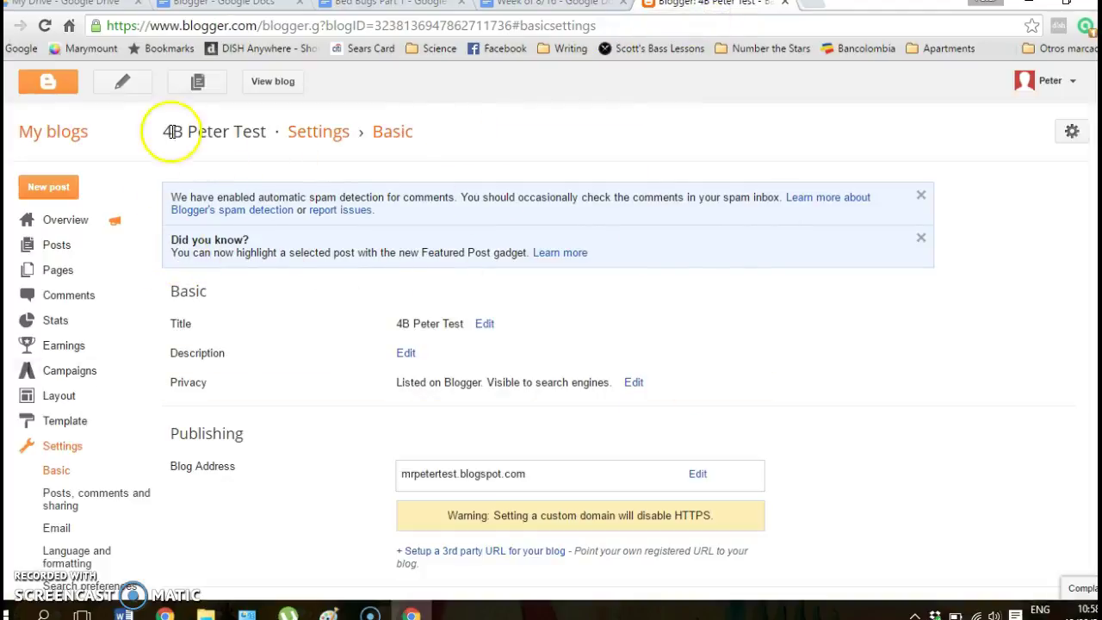
click(32, 195)
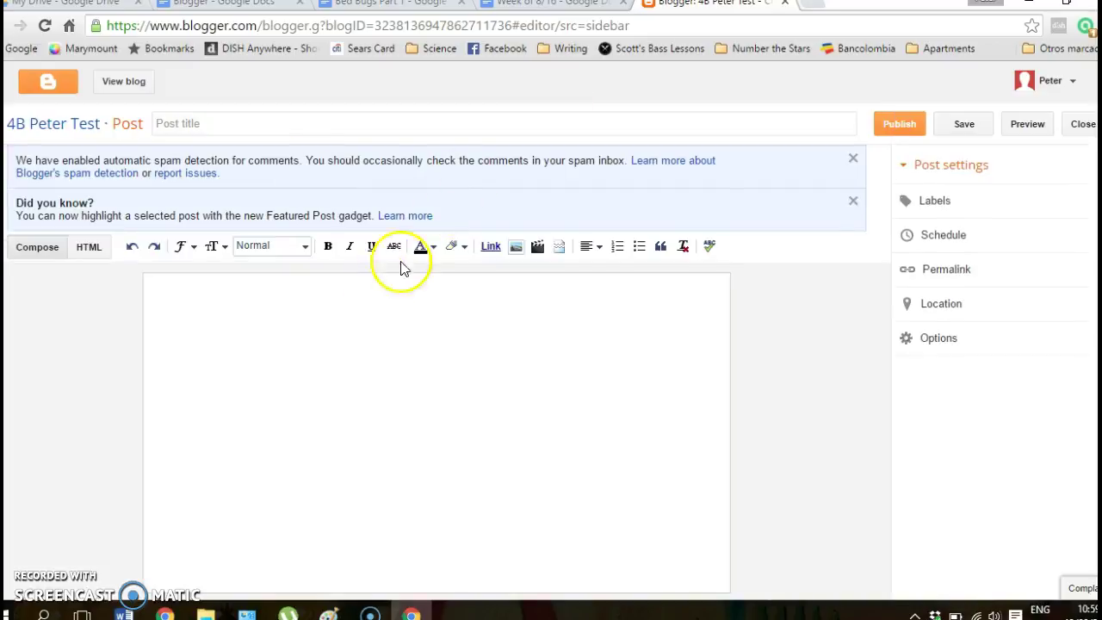
click(266, 356)
right_click(248, 443)
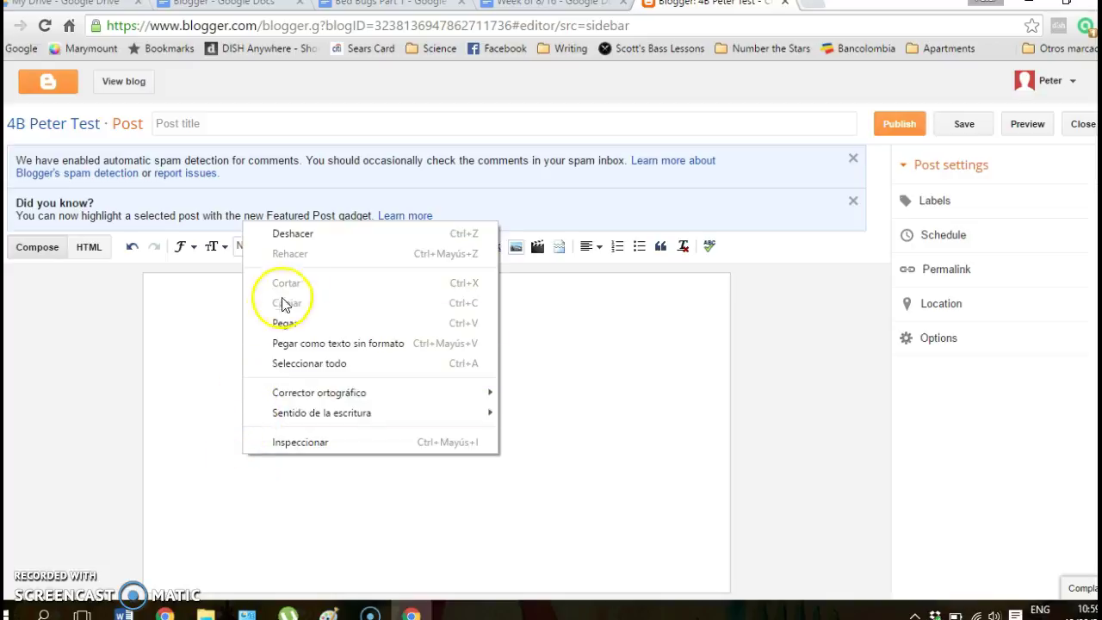
click(290, 315)
scroll(335, 388, up, 10)
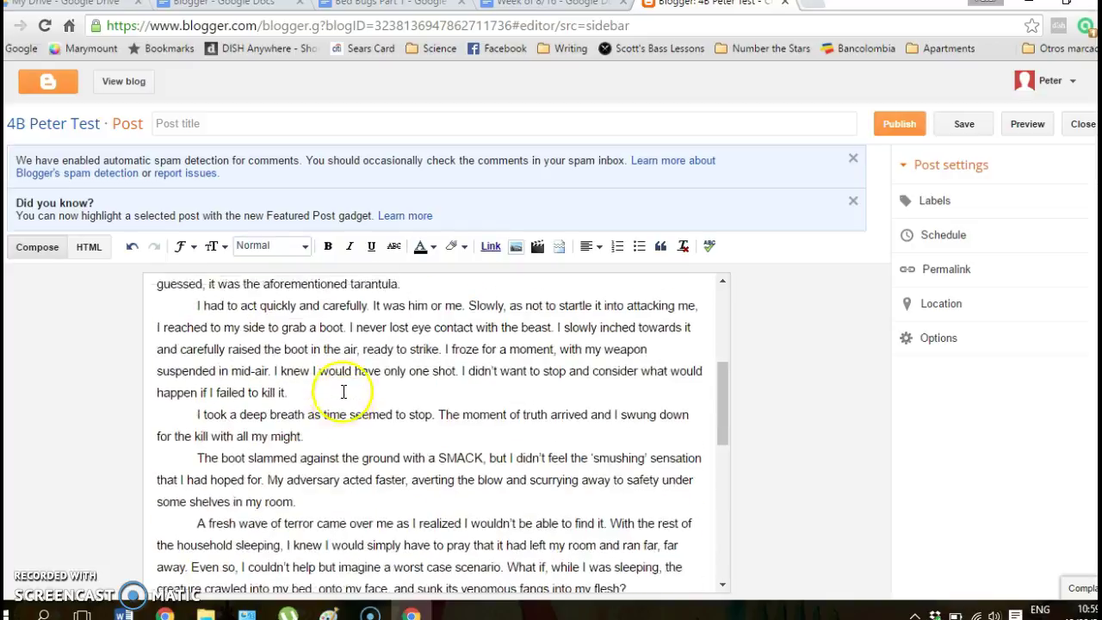
- Move the heading "Bed Bugs, Part 1" out of the post body and into the post title
click(183, 123)
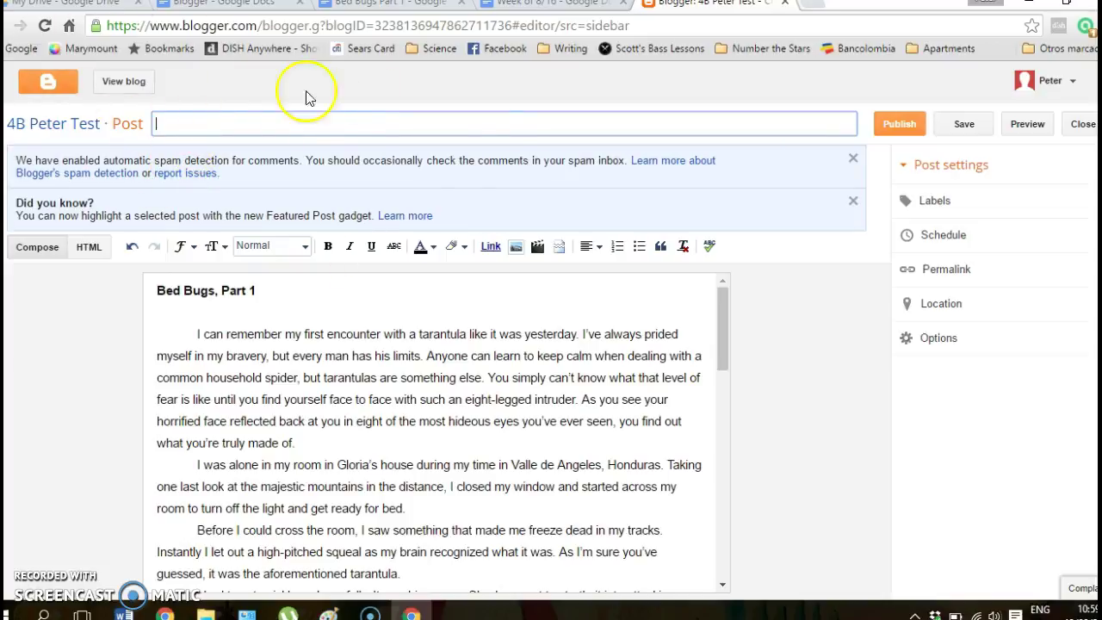
drag(320, 292, 132, 290)
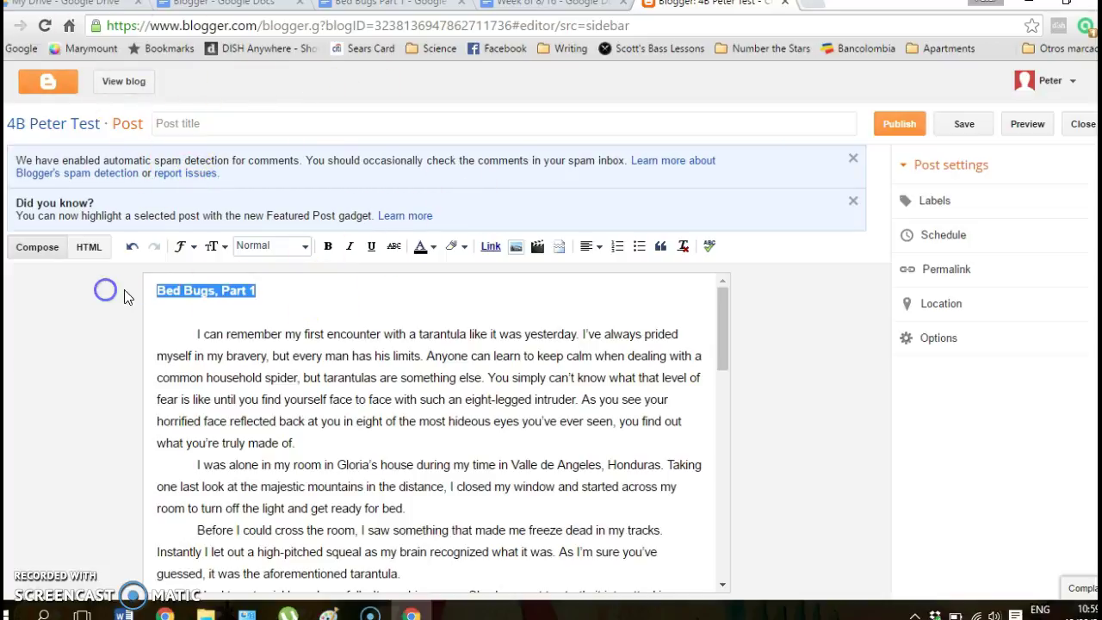
right_click(194, 294)
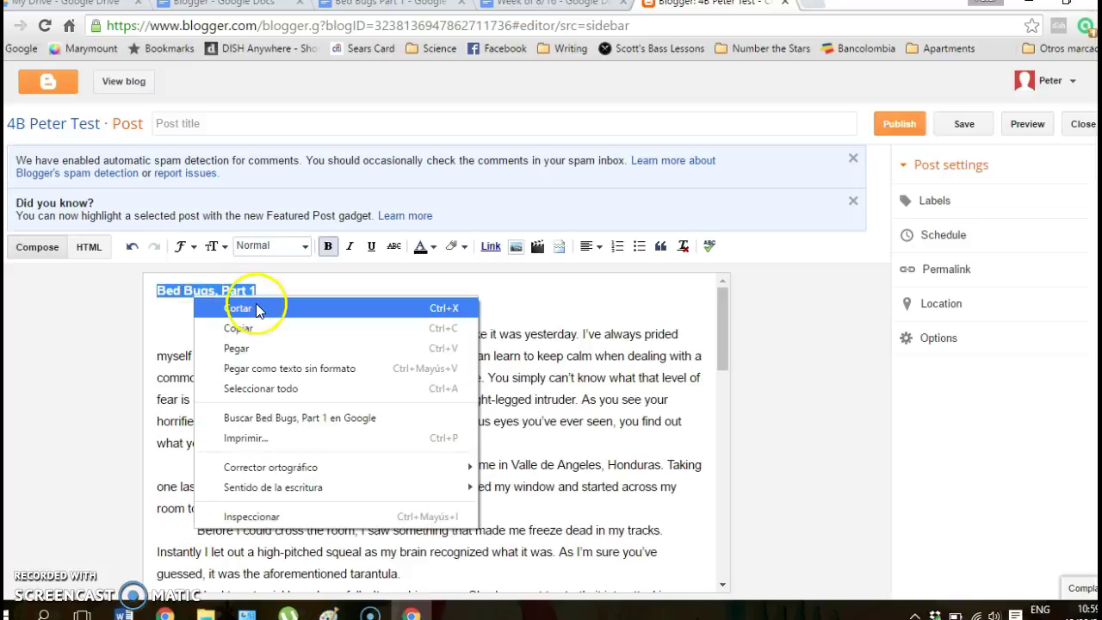
click(256, 309)
right_click(212, 123)
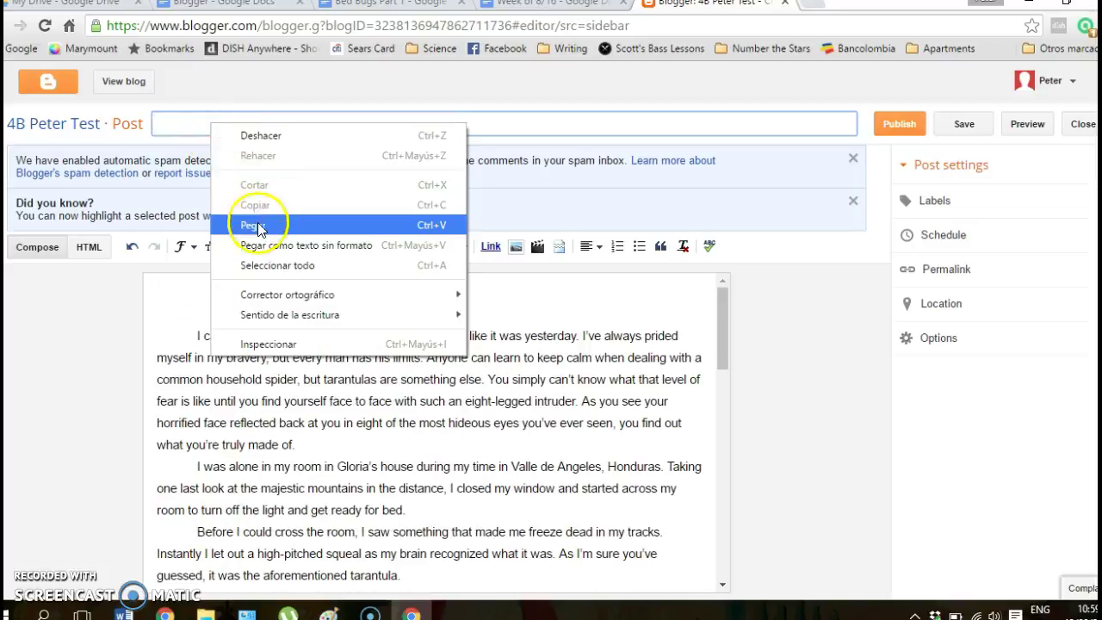
click(256, 225)
click(205, 316)
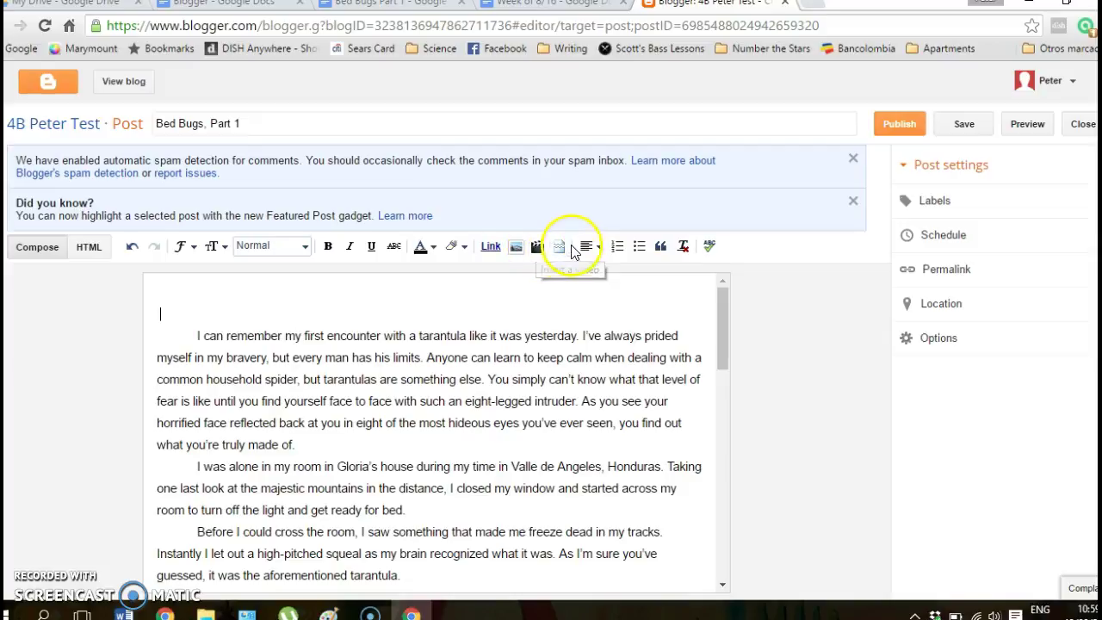
- Set the font size of the whole story text in the post body to Normal
drag(170, 293, 474, 574)
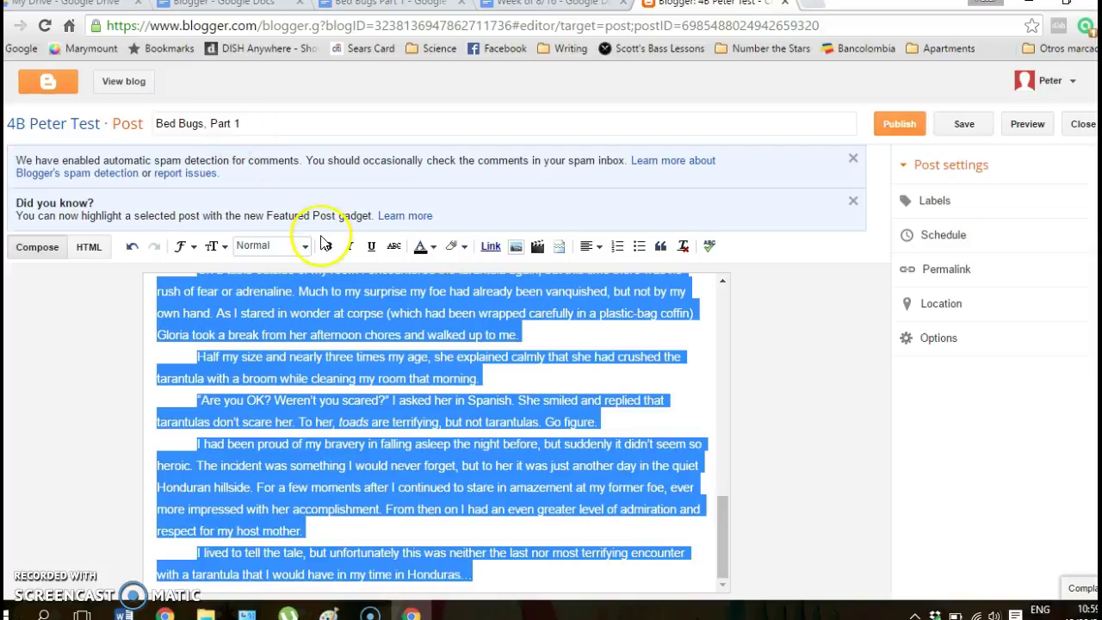
click(216, 247)
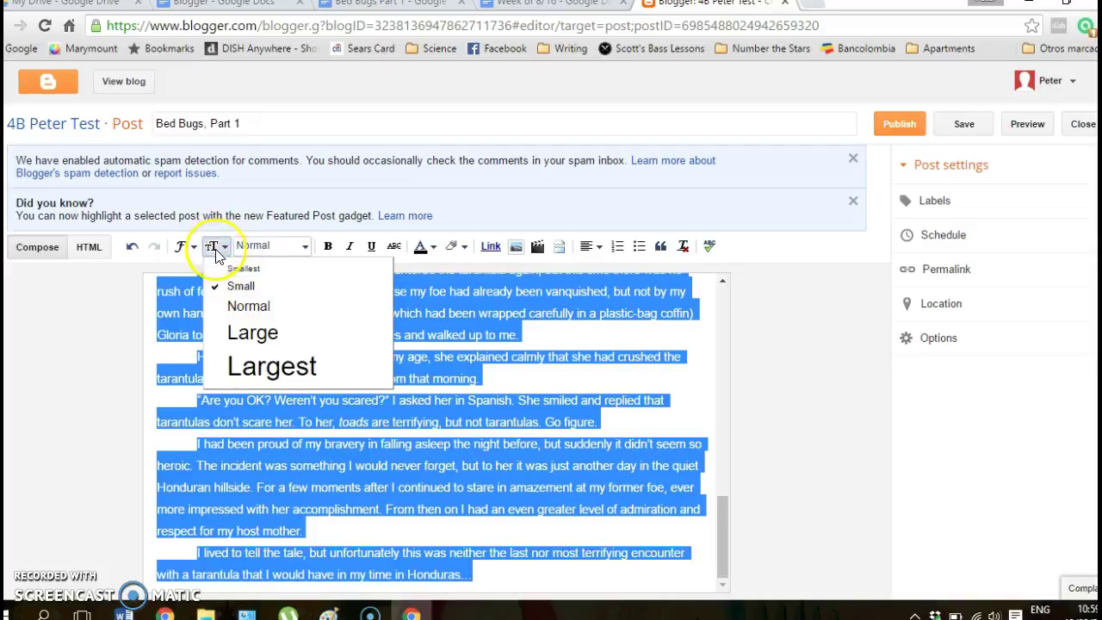
click(246, 305)
click(490, 398)
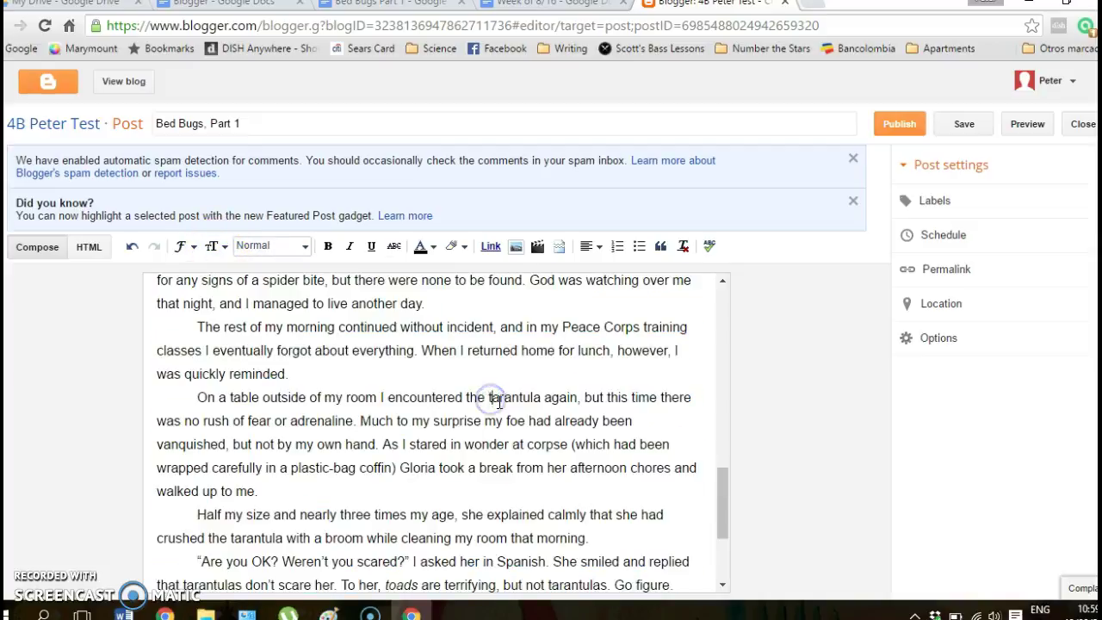
scroll(500, 402, up, 10)
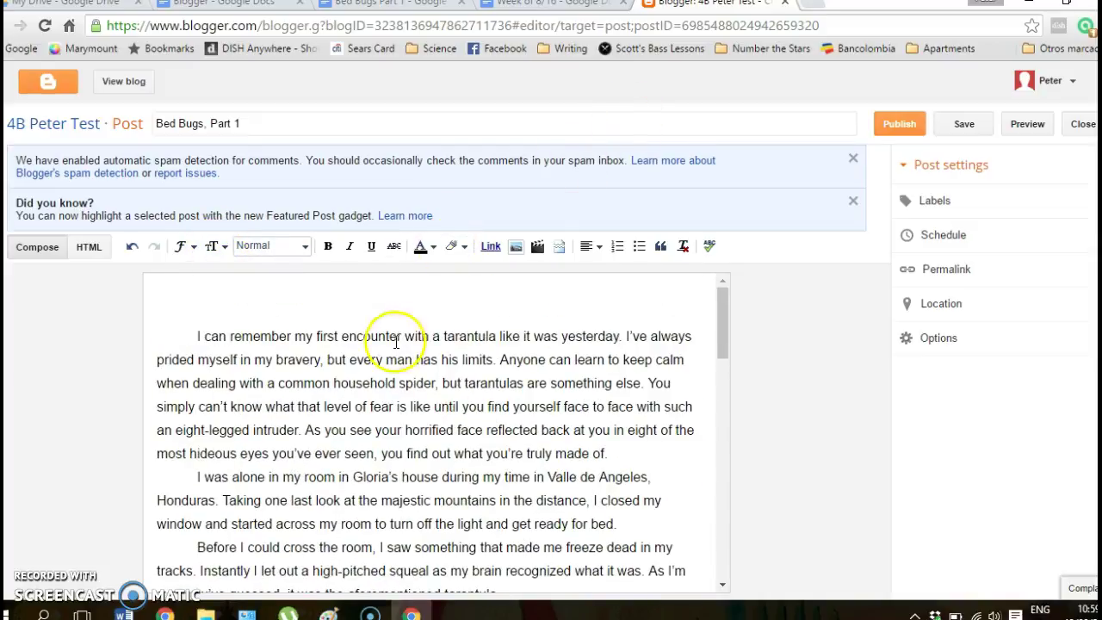
- Preview the post, look through the story from beginning to end, and close the preview
click(908, 129)
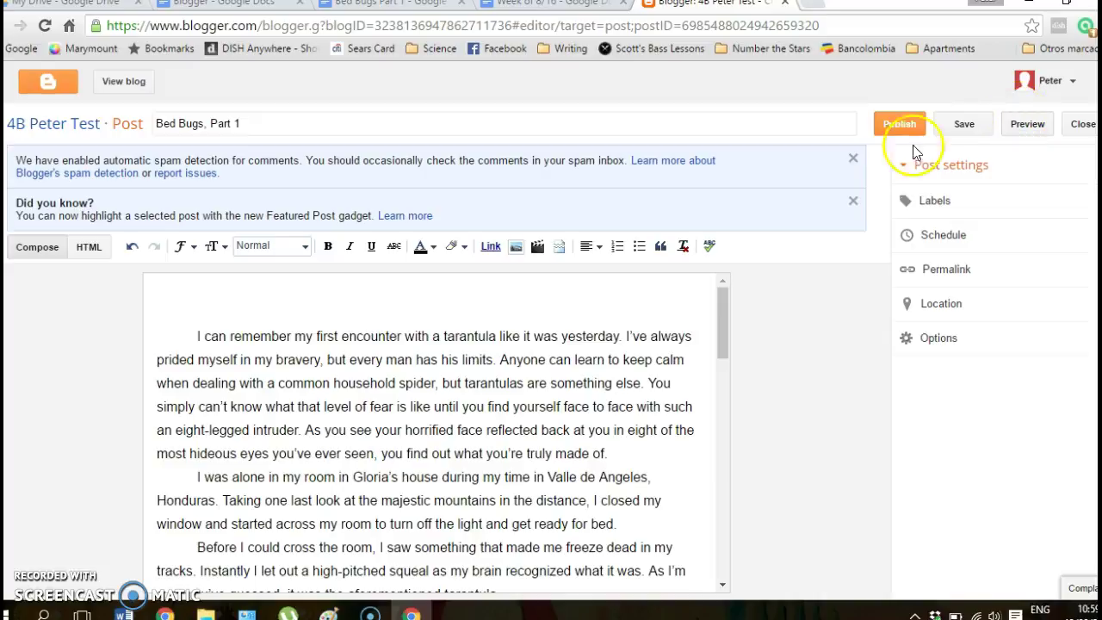
click(1013, 125)
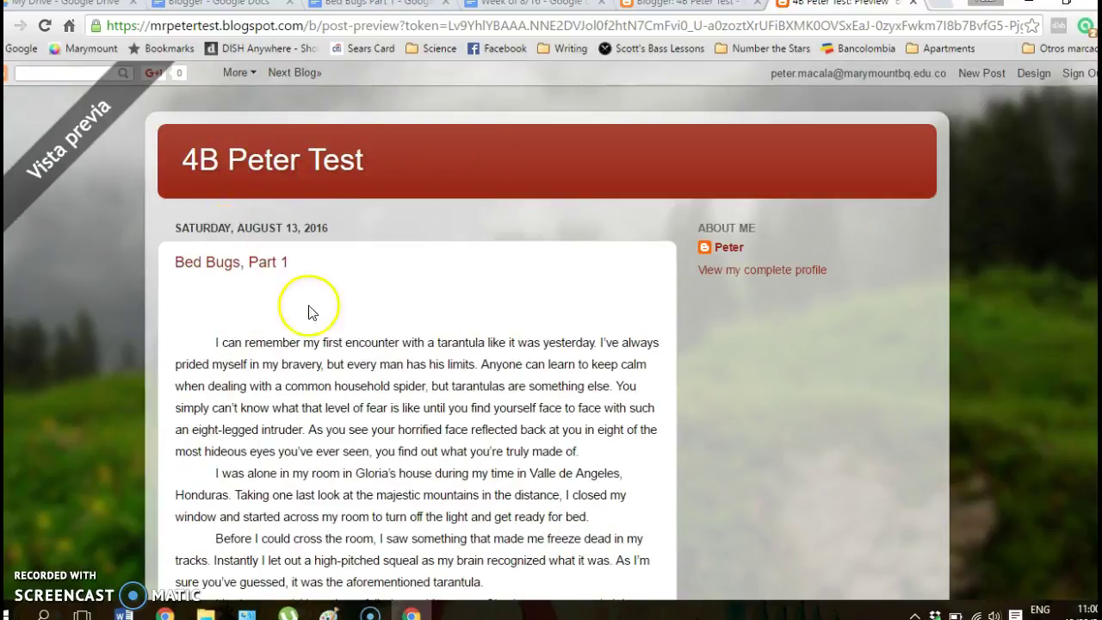
scroll(245, 312, down, 1)
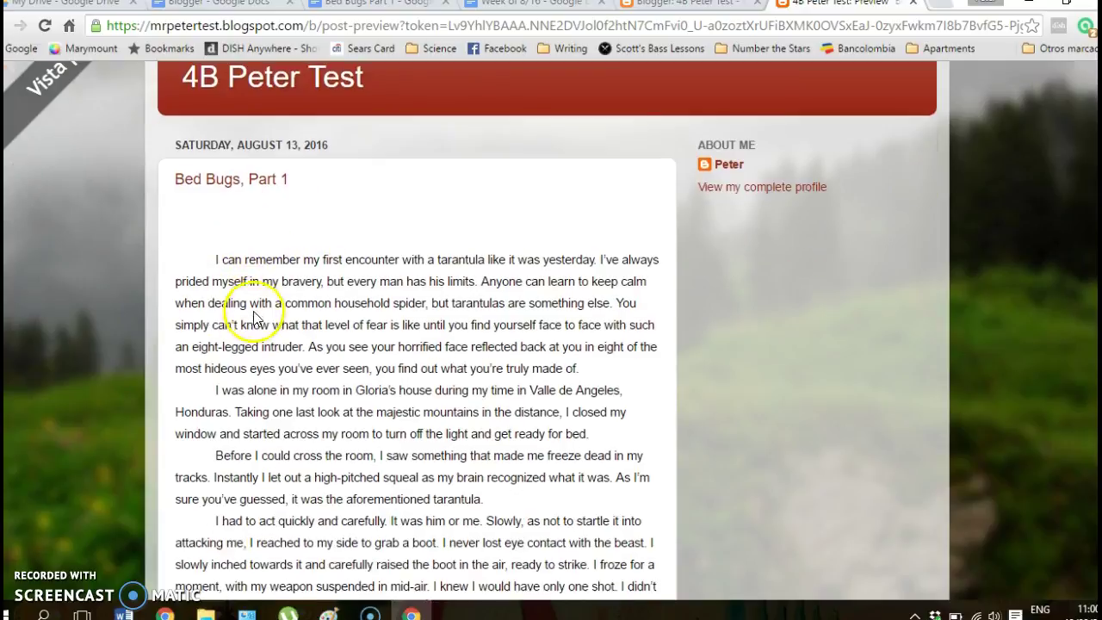
scroll(250, 219, down, 4)
scroll(254, 226, down, 15)
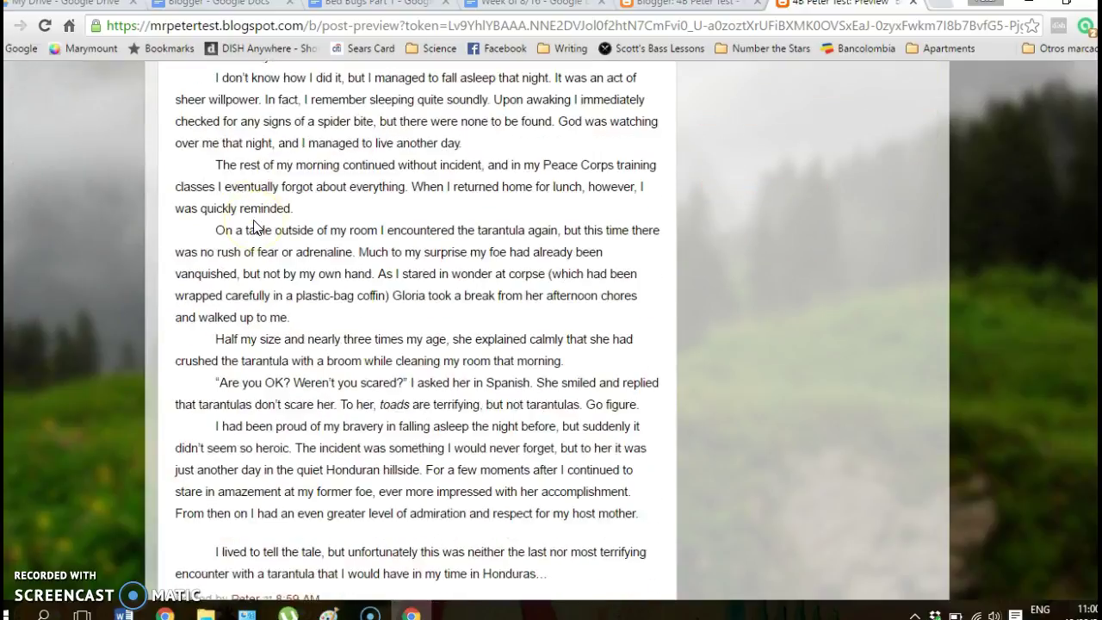
scroll(254, 225, up, 20)
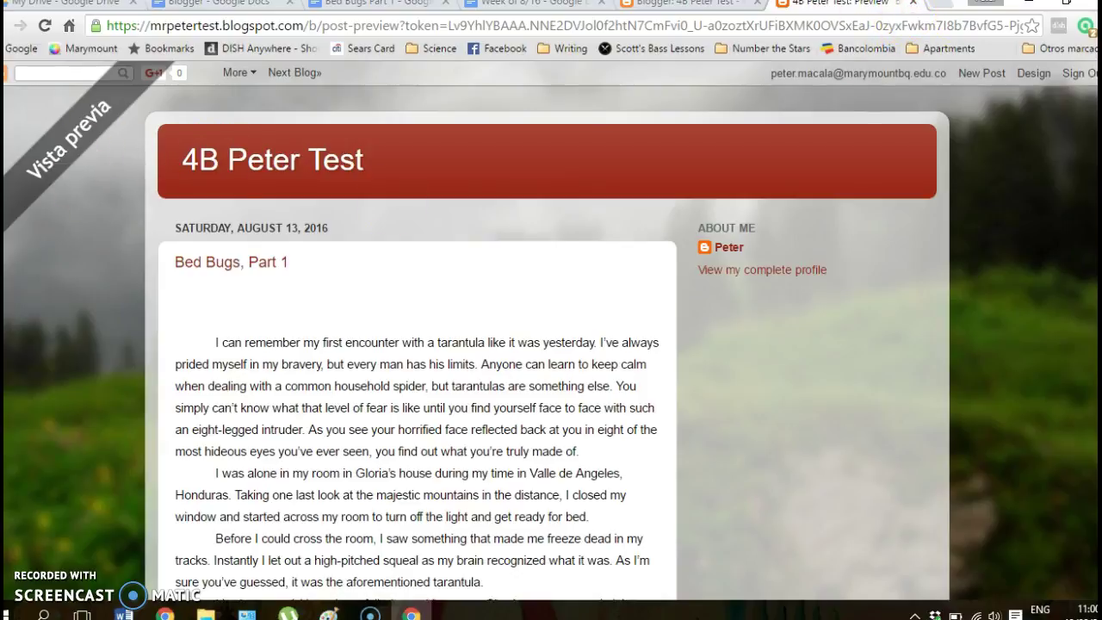
click(913, 6)
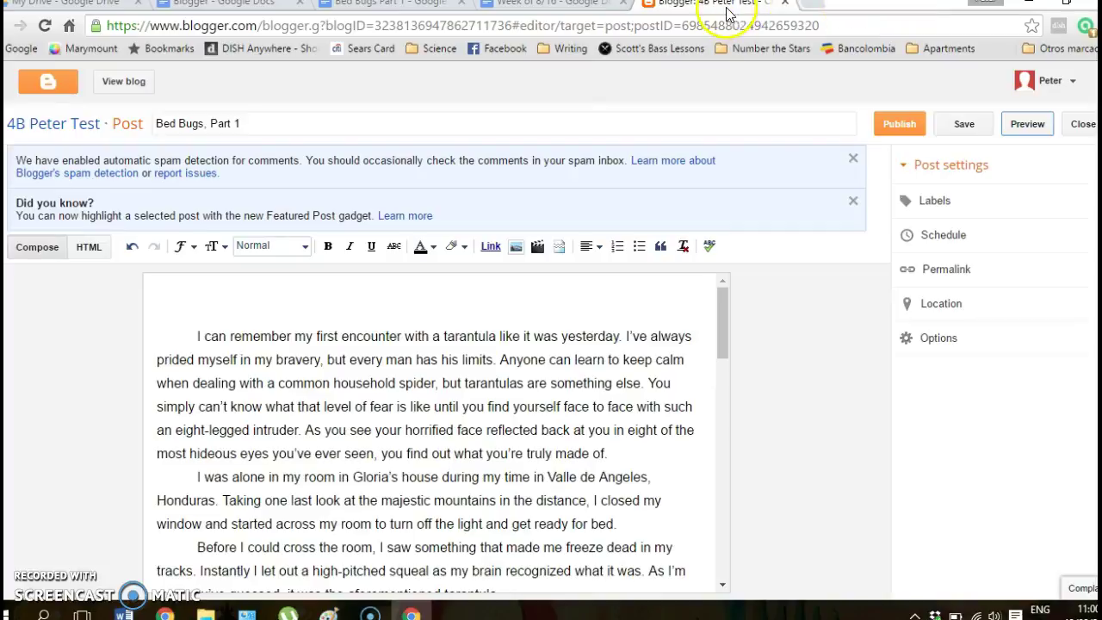
- Publish the post, look through it on the live blog, and return to the blog's post list
click(901, 126)
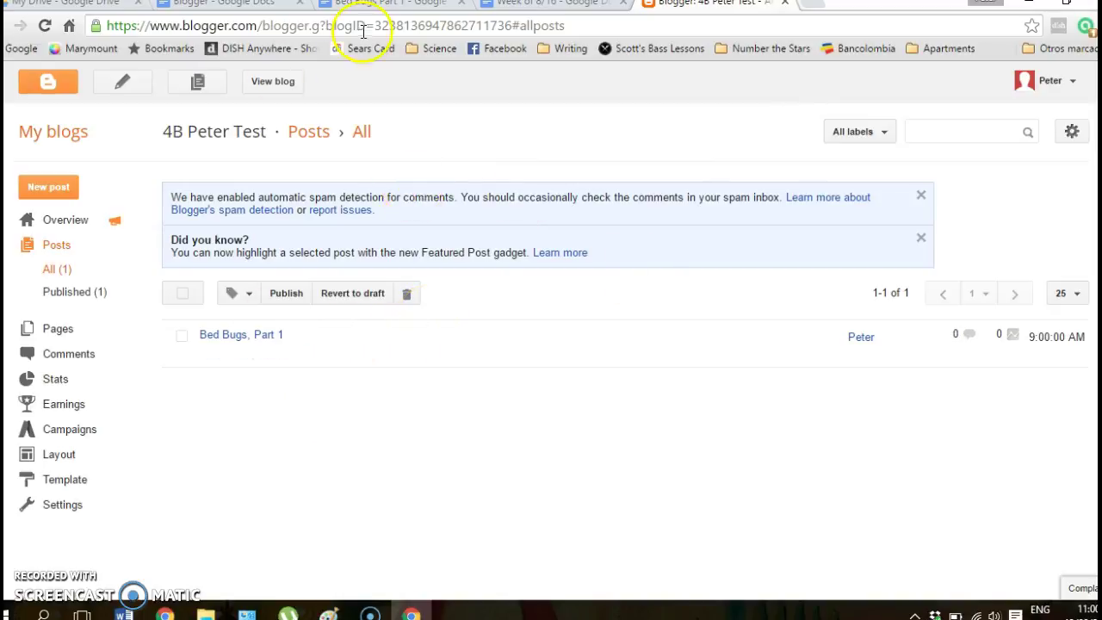
click(272, 93)
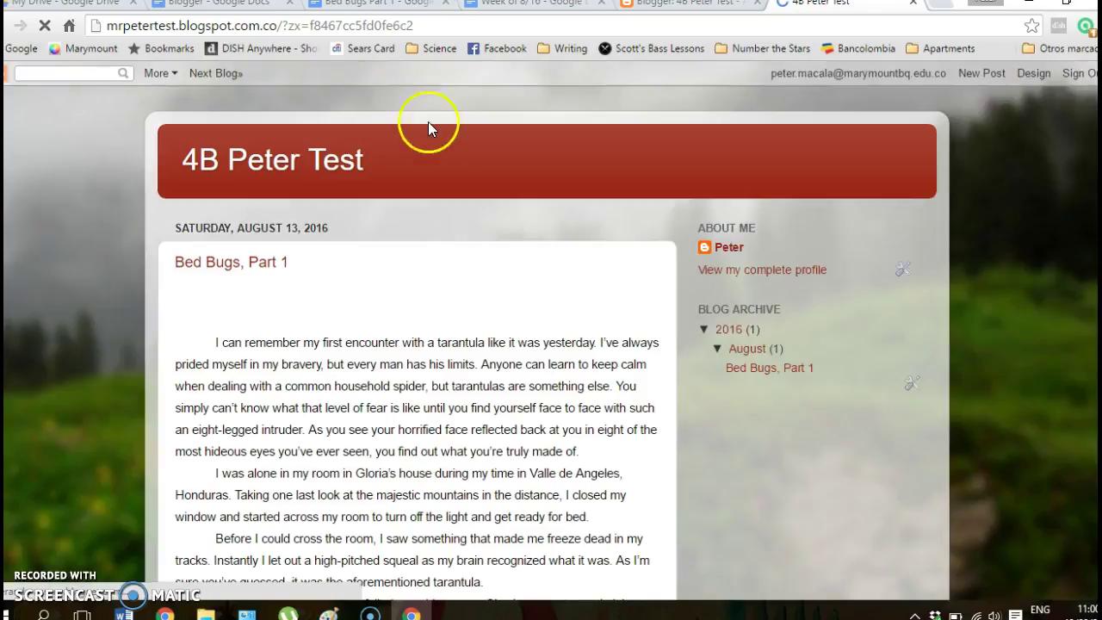
scroll(413, 211, down, 5)
scroll(422, 215, down, 8)
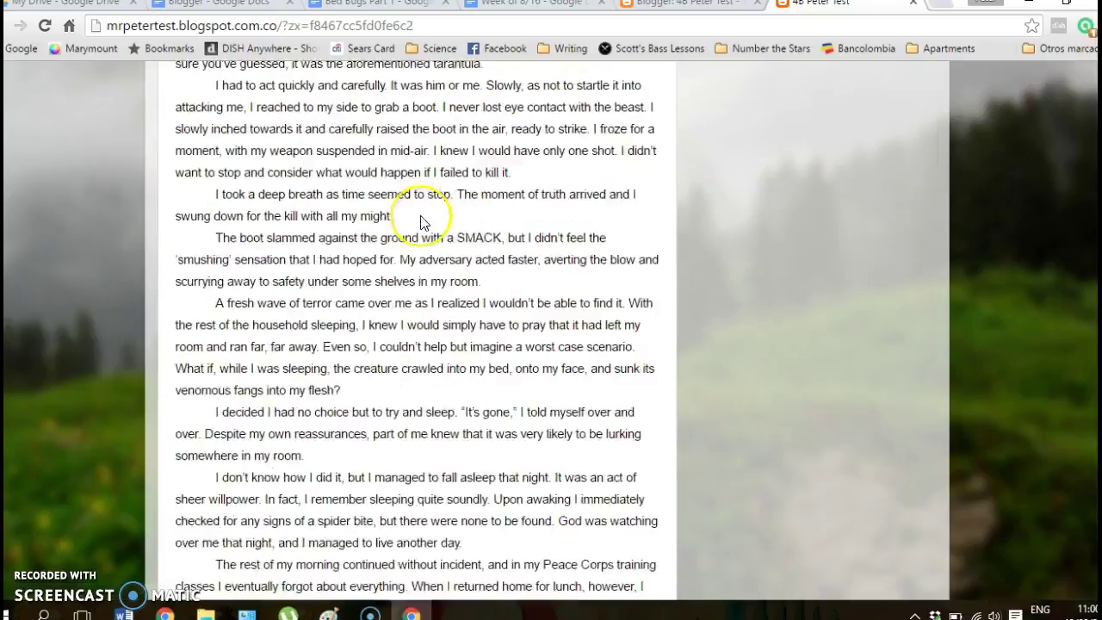
scroll(421, 215, up, 8)
scroll(421, 215, up, 5)
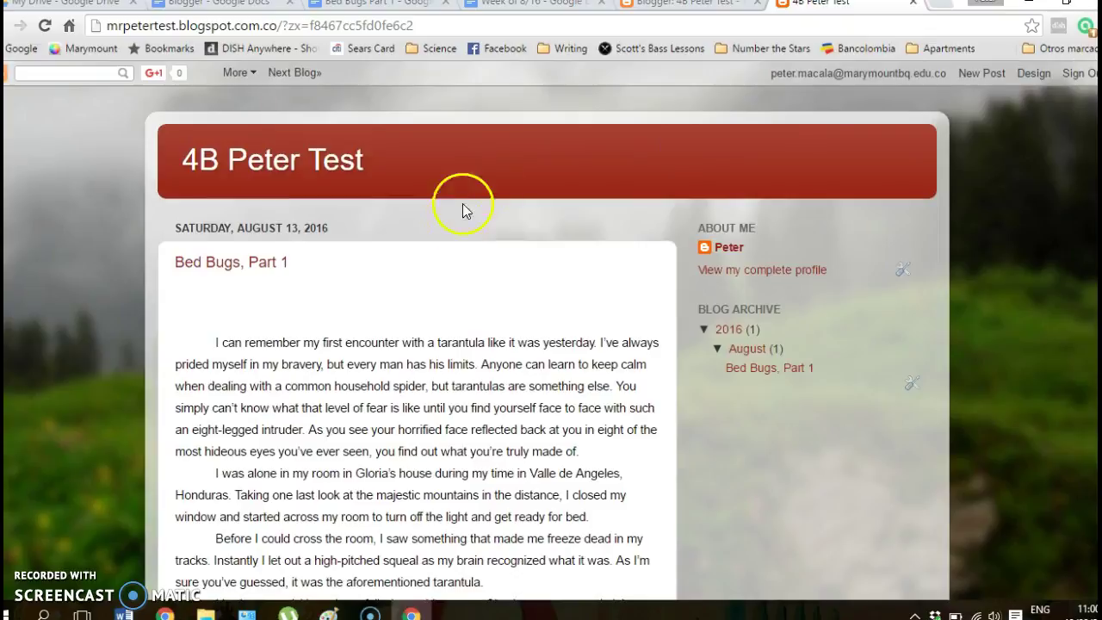
click(912, 5)
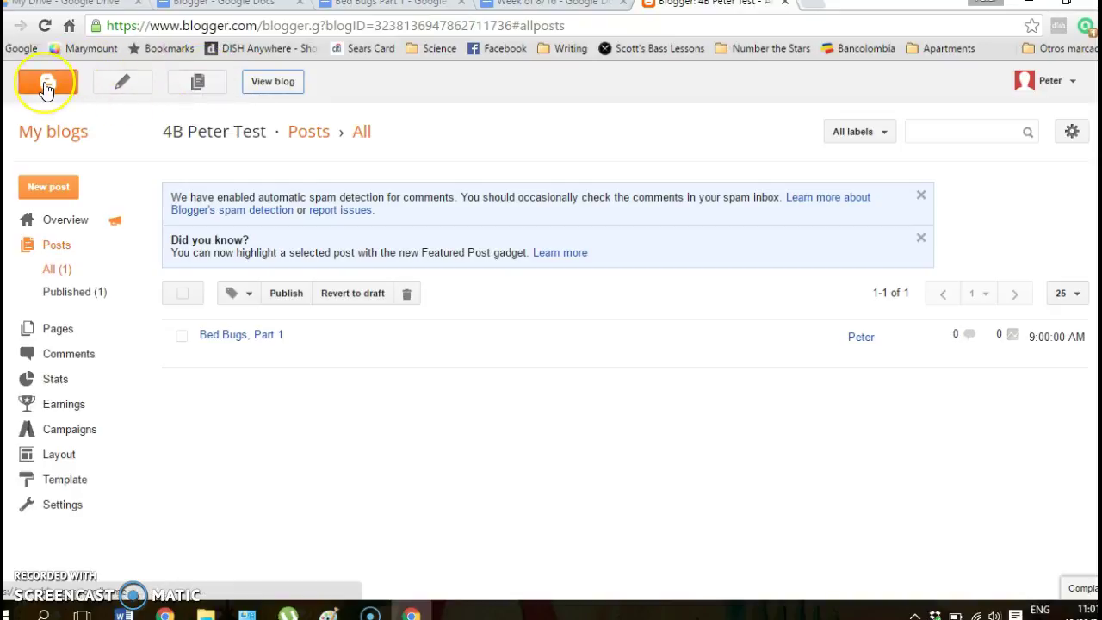
- Check the Week of 8/16 document briefly, return to the Blogger post list and open the live blog again
click(544, 11)
click(706, 4)
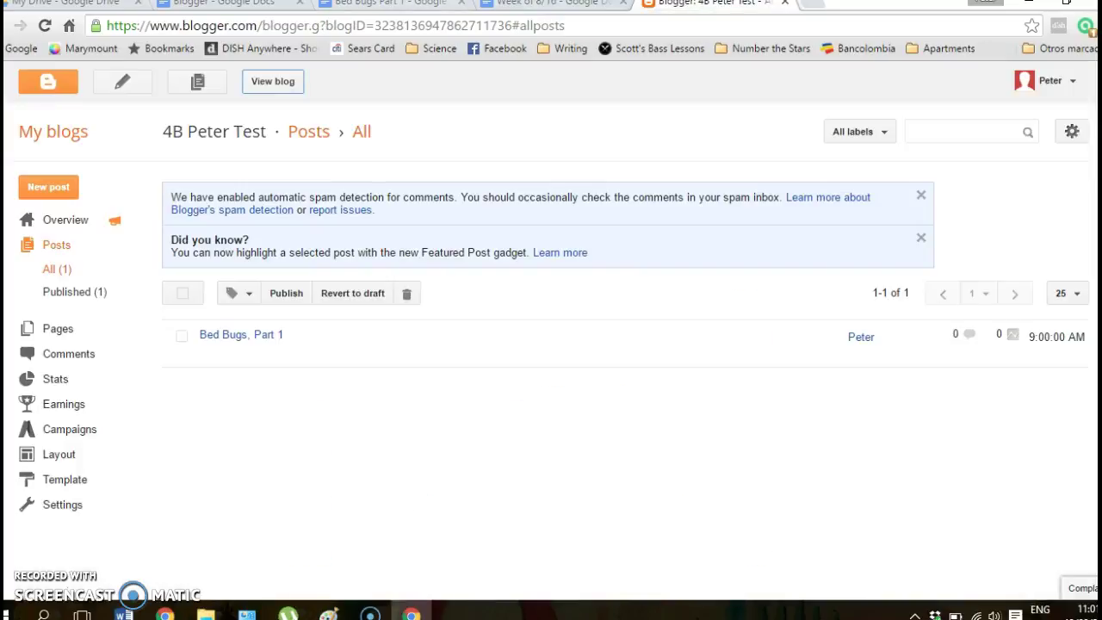
click(274, 81)
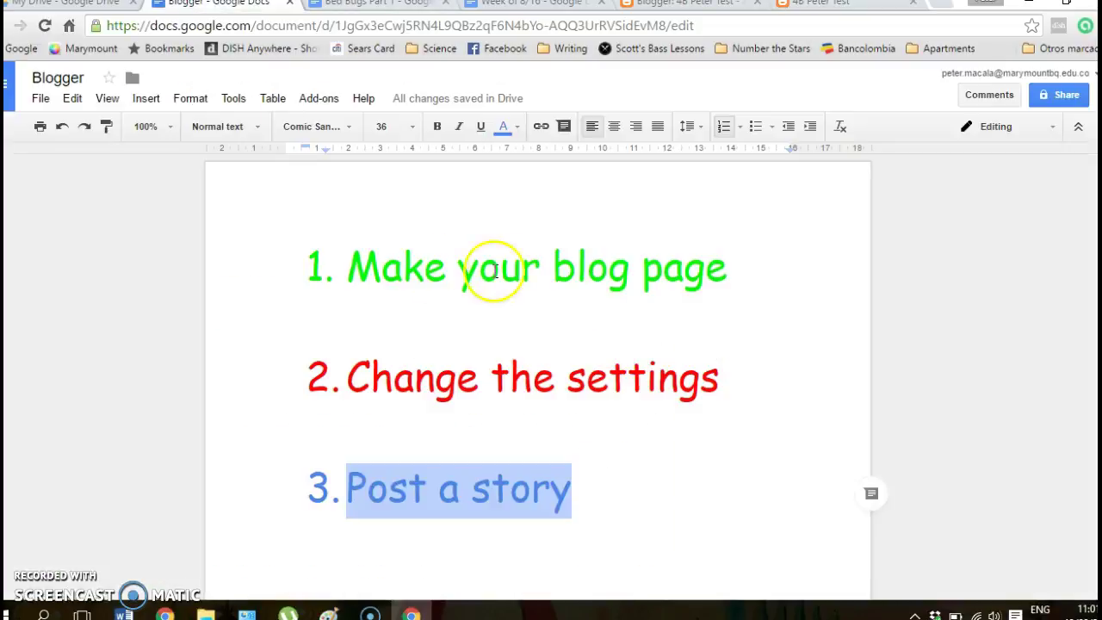
- Review the three tasks in the Blogger outline document, highlighting "Change the settings" and marking the end of "Post a story"
click(537, 274)
drag(718, 379, 322, 380)
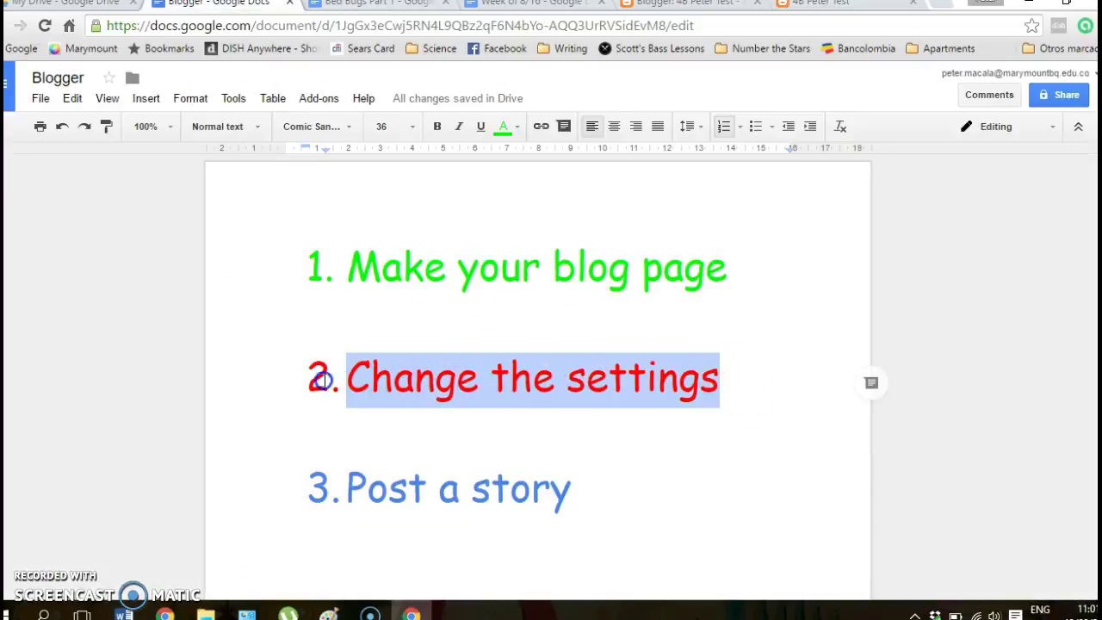
drag(602, 490, 585, 491)
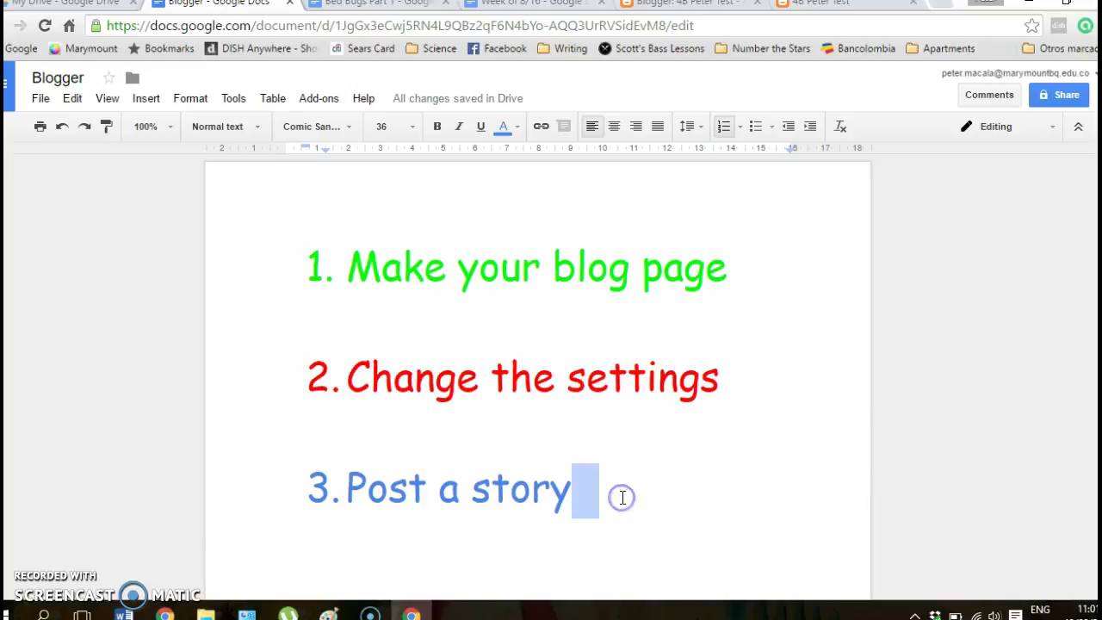
click(582, 490)
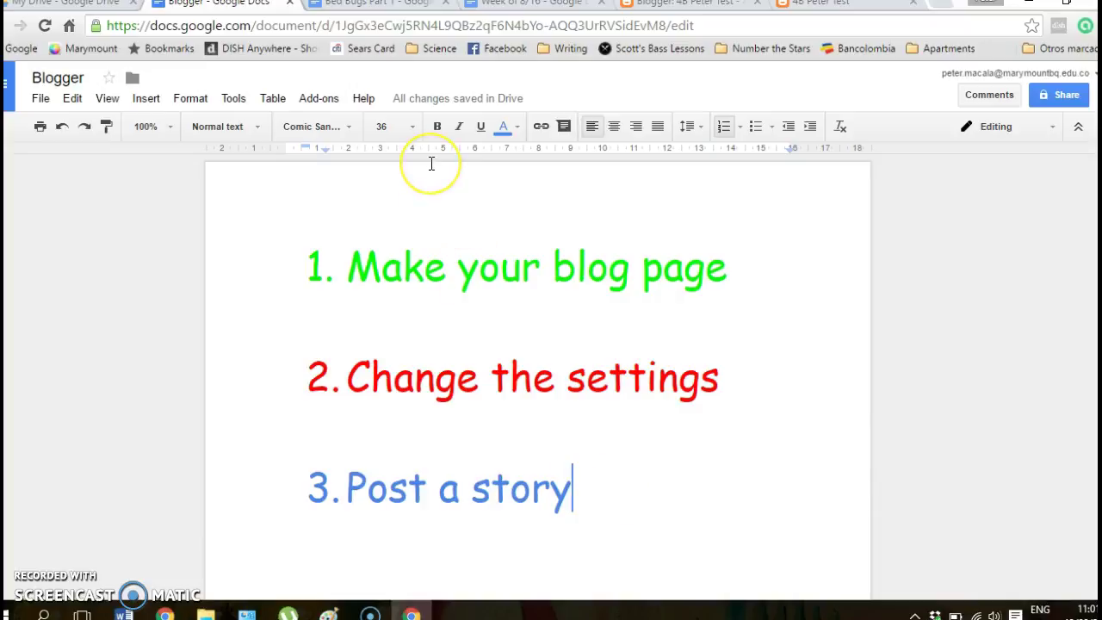